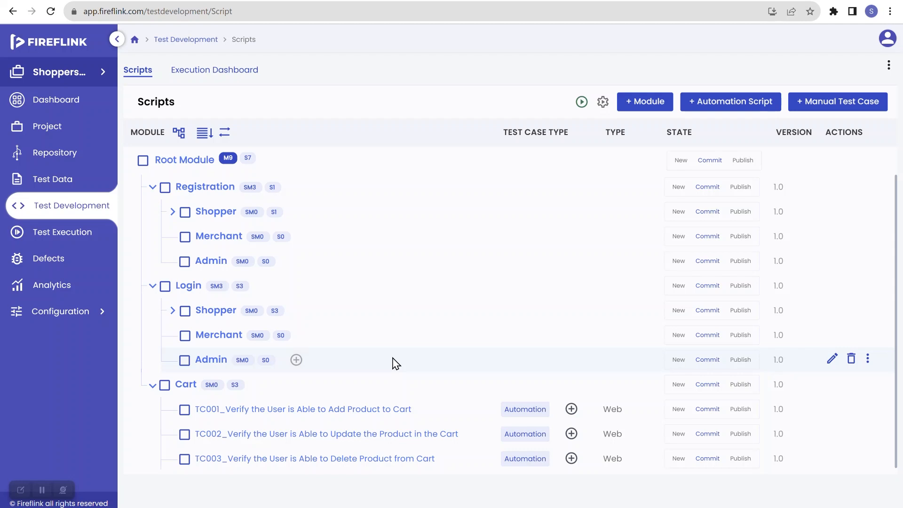
{"action": "scroll", "coordinate": [395, 362], "scroll_direction": "down", "scroll_amount": 1}
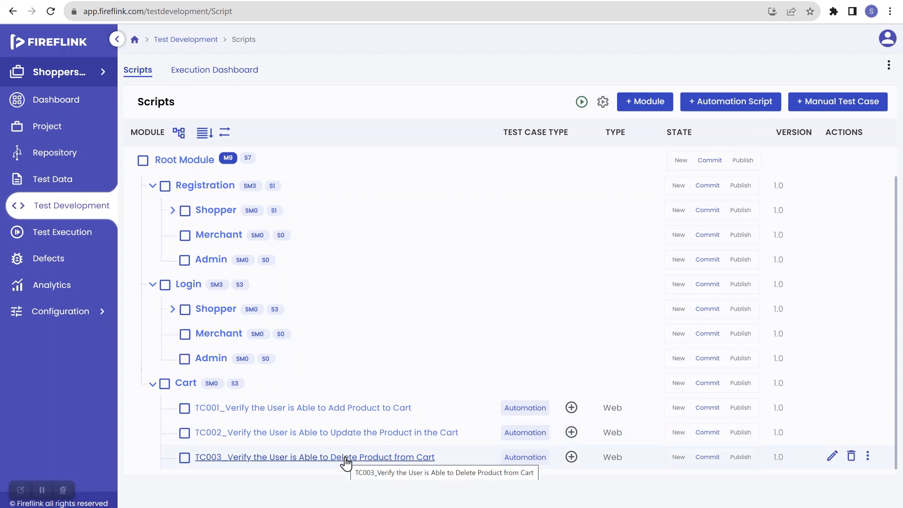
{"action": "left_click", "coordinate": [165, 385]}
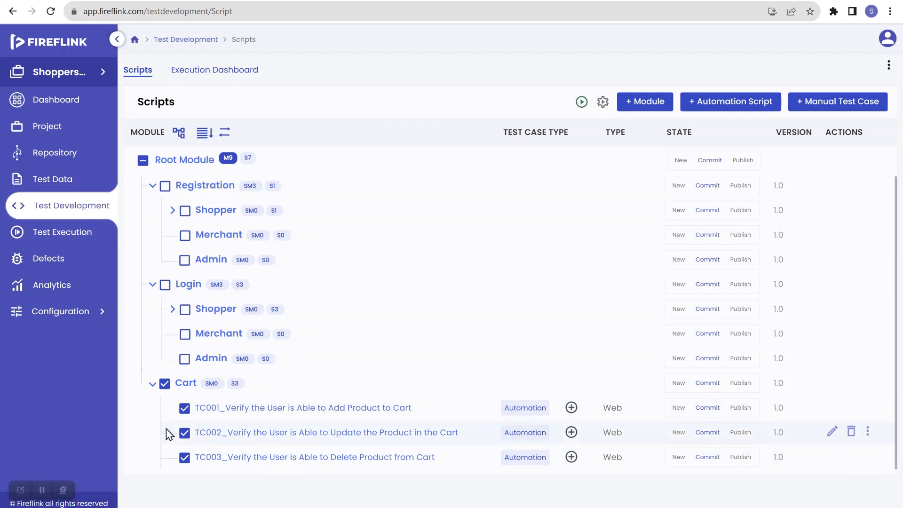
{"action": "left_click", "coordinate": [165, 387]}
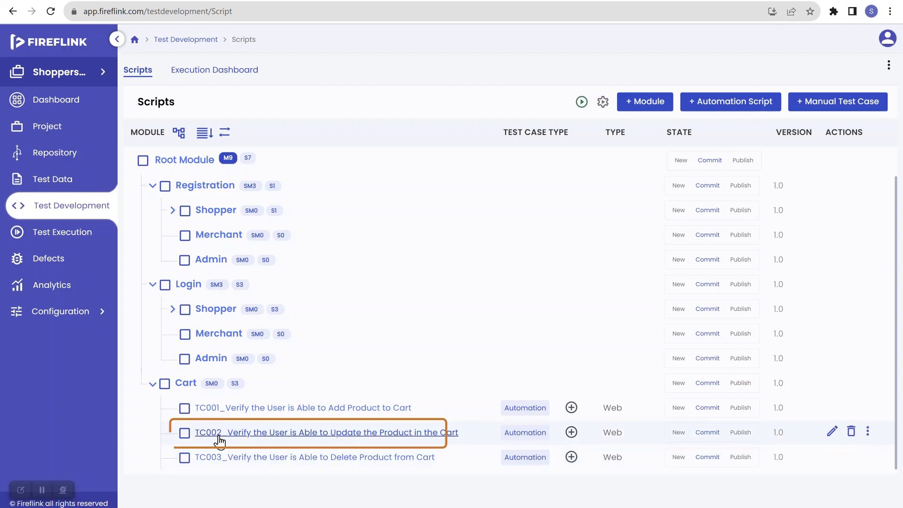
{"action": "left_click", "coordinate": [185, 433]}
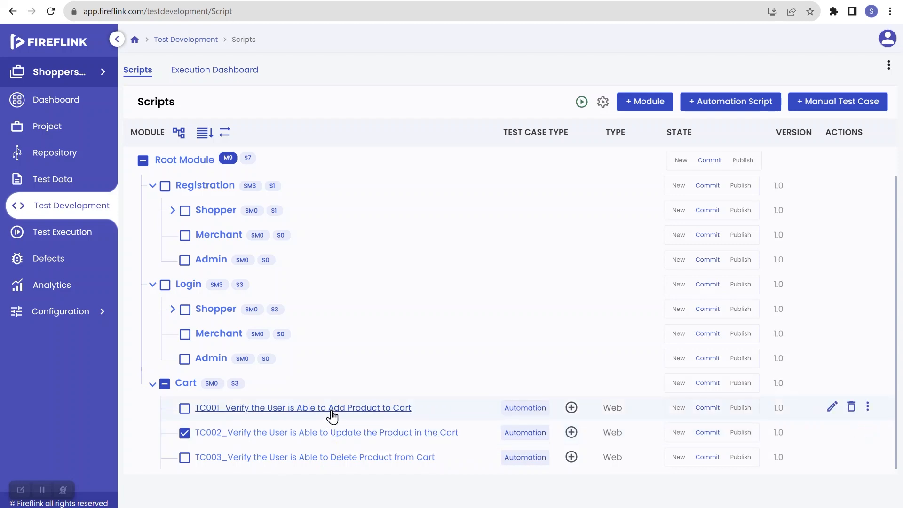
Step: Open the Depends On Scripts settings of the script TC002_Verify the User is Able to Update the Product in the Cart
{"action": "left_click", "coordinate": [303, 434]}
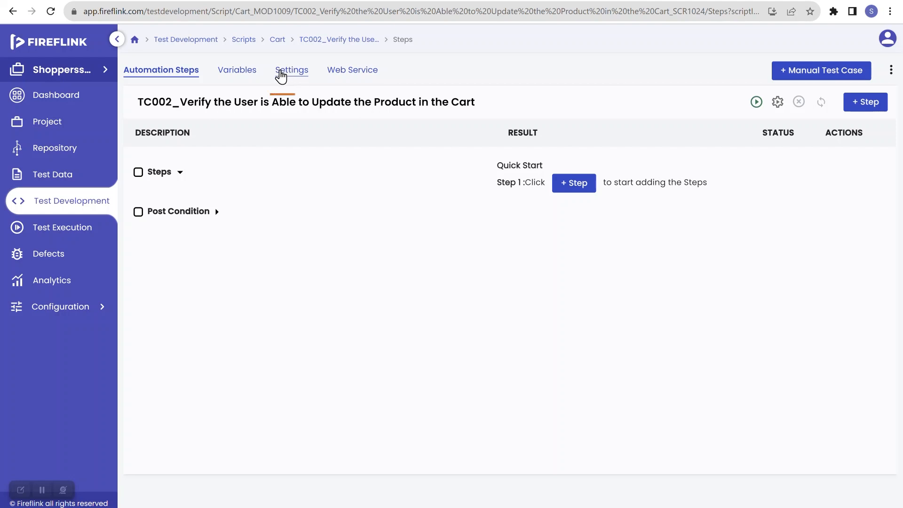
{"action": "left_click", "coordinate": [296, 81]}
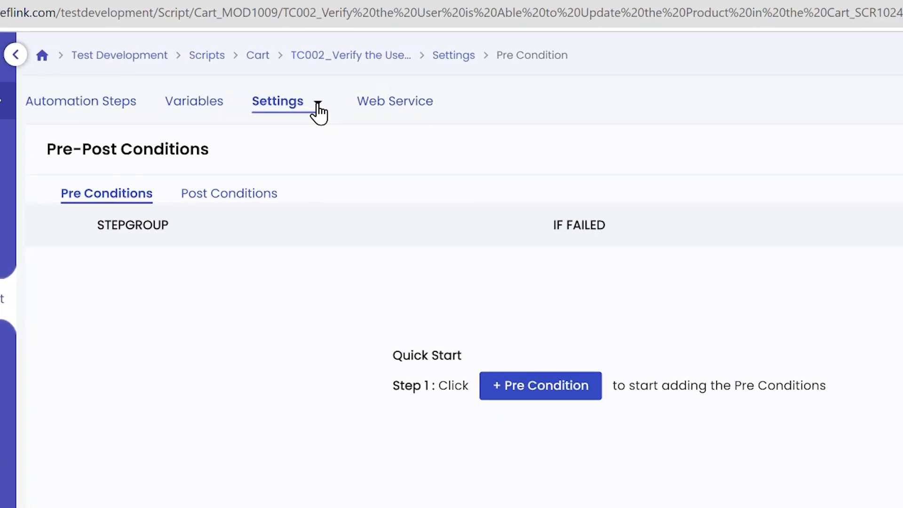
{"action": "left_click", "coordinate": [318, 105]}
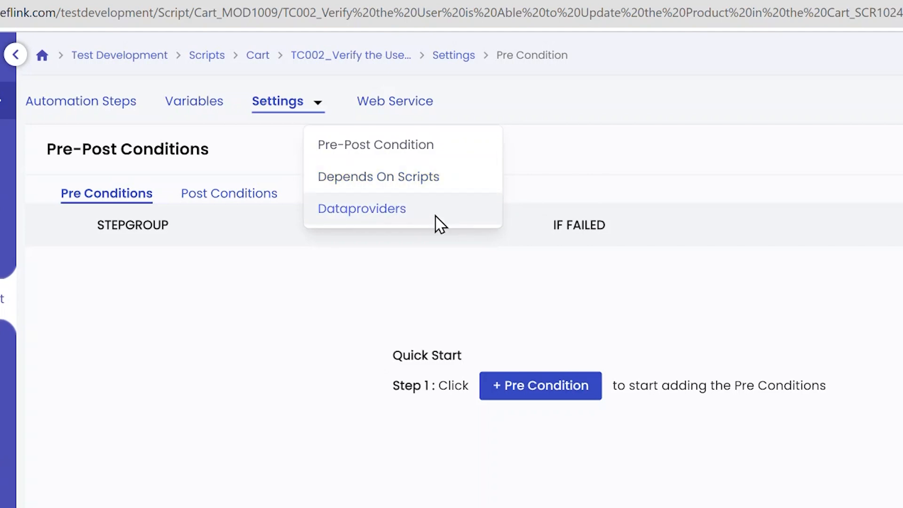
{"action": "left_click", "coordinate": [428, 181]}
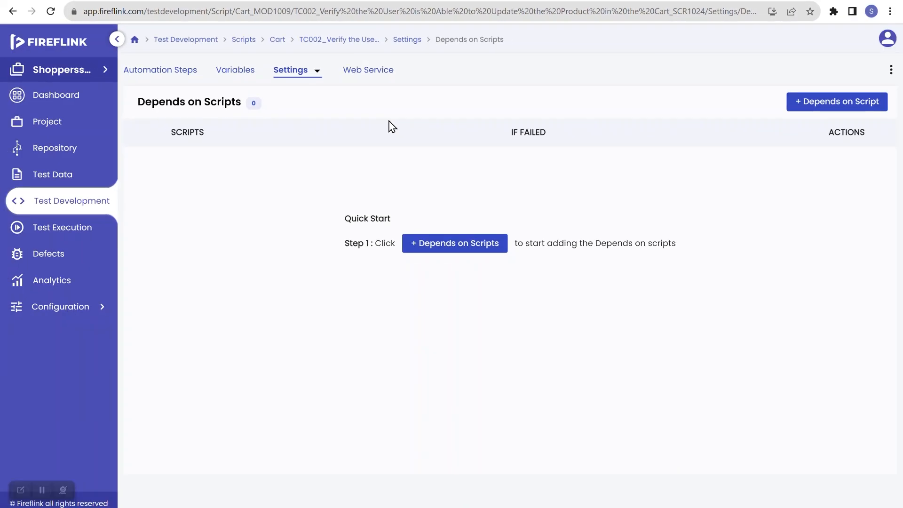
Step: Add the Cart module's TC001_Verify the User is Able to Add Product to Cart as a depends-on script and list it in TC002's automation steps
{"action": "left_click", "coordinate": [472, 248]}
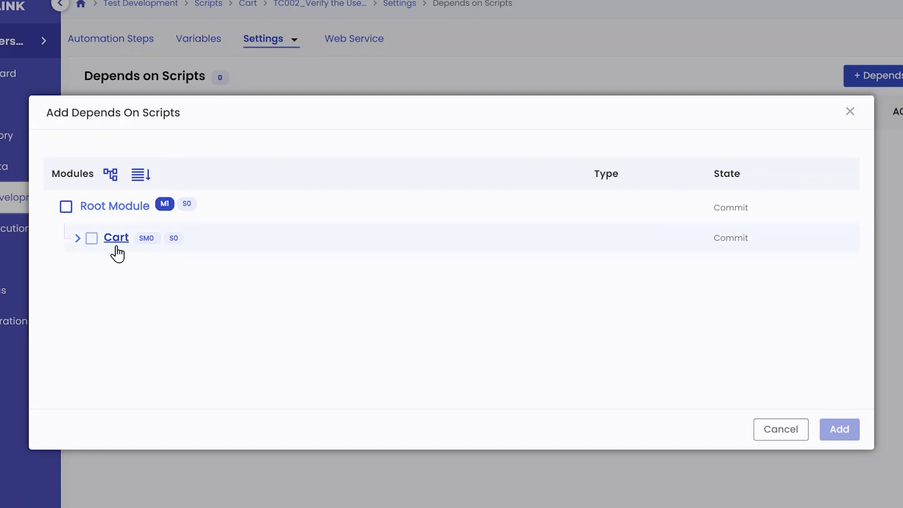
{"action": "left_click", "coordinate": [77, 242]}
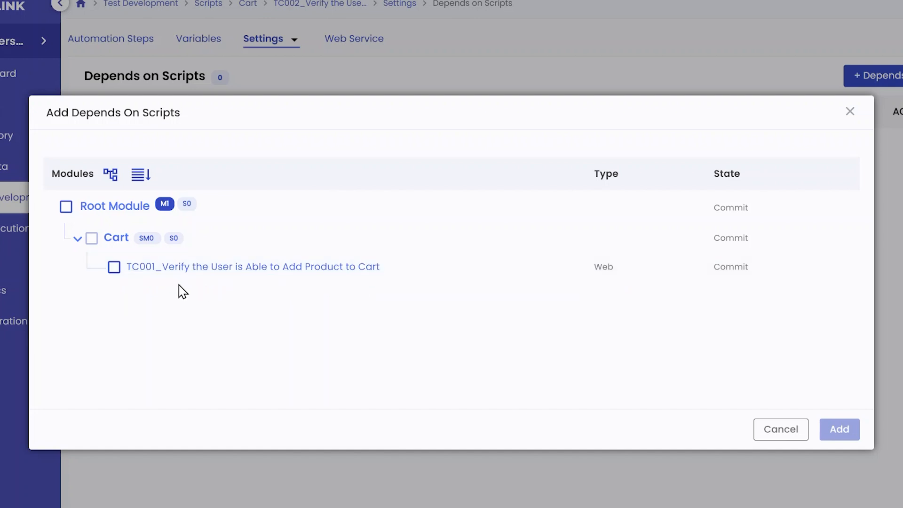
{"action": "left_click", "coordinate": [114, 268]}
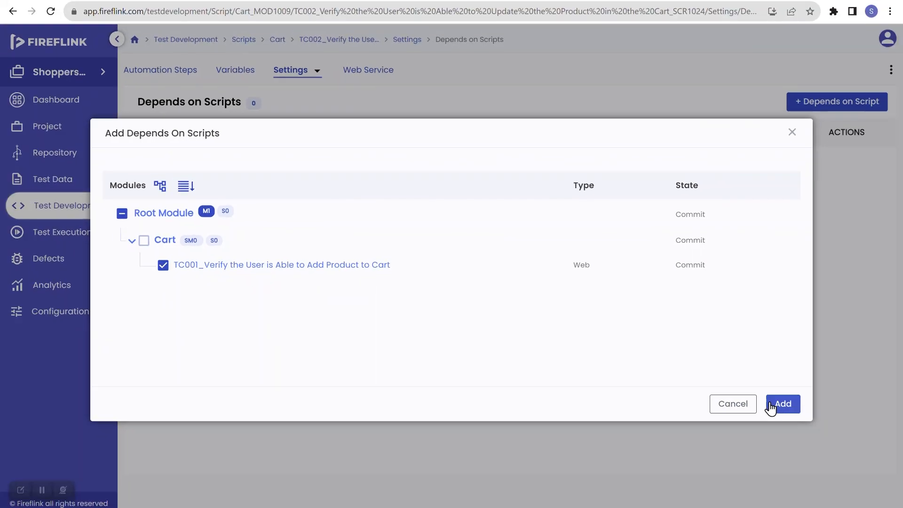
{"action": "left_click", "coordinate": [781, 404]}
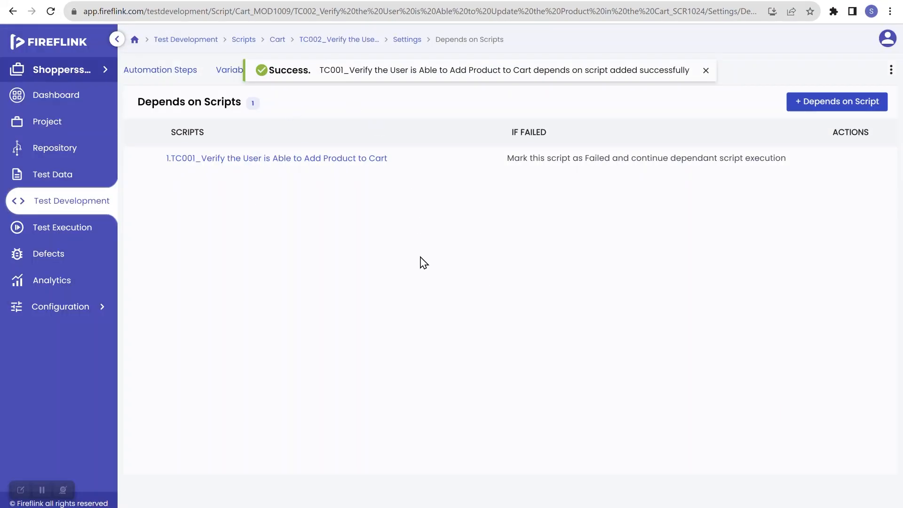
{"action": "left_click", "coordinate": [169, 70]}
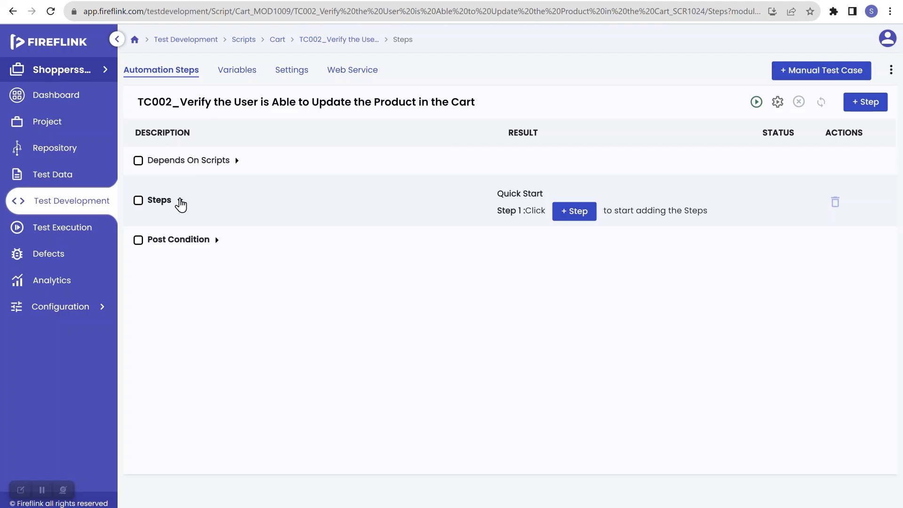
{"action": "left_click", "coordinate": [238, 162]}
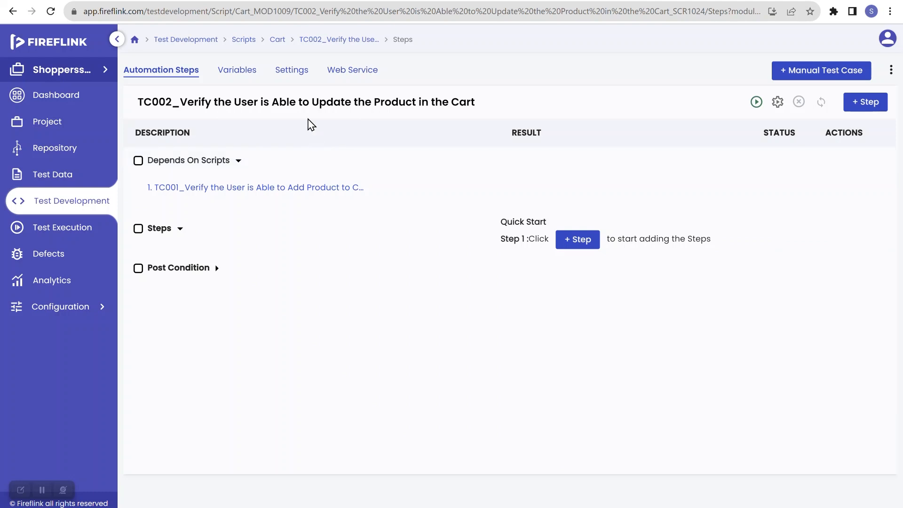
Step: Find step groups matching "nav" and add Open Shoppersstack and Navigate to Home Page as a pre condition of TC002
{"action": "left_click", "coordinate": [298, 71]}
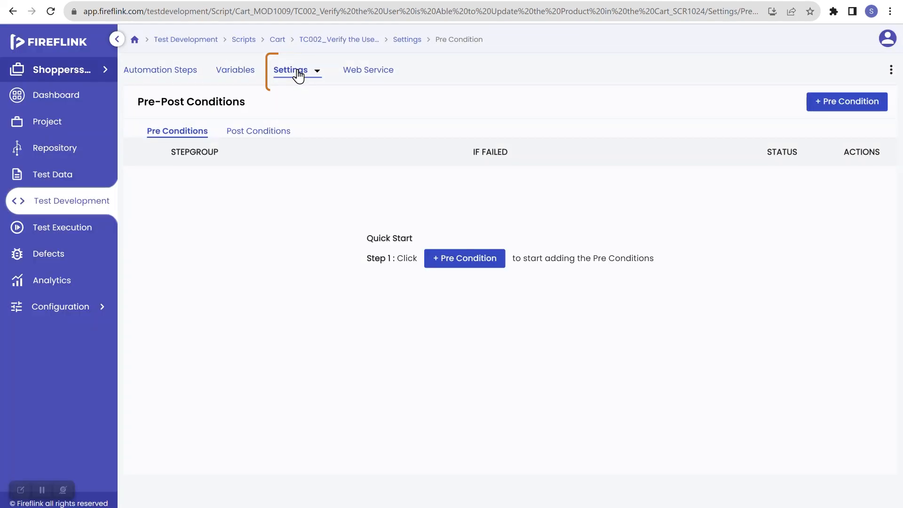
{"action": "left_click", "coordinate": [450, 260]}
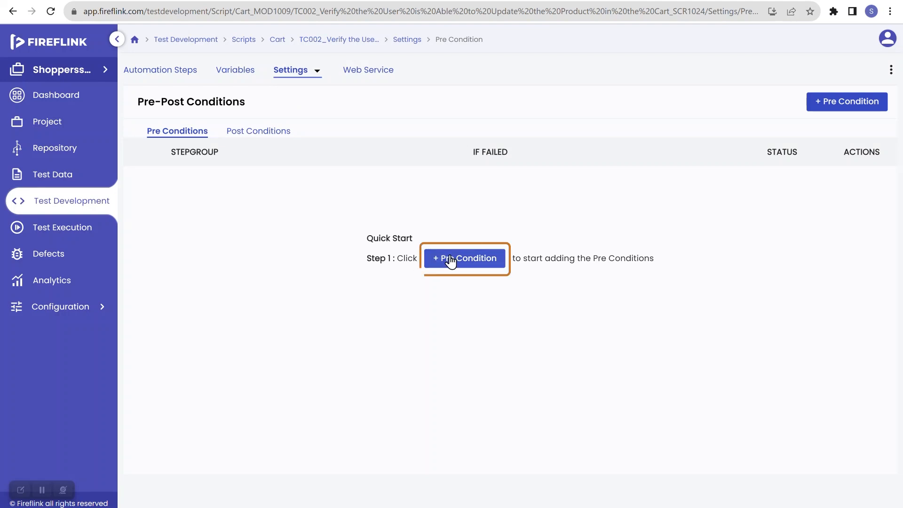
{"action": "left_click", "coordinate": [329, 181]}
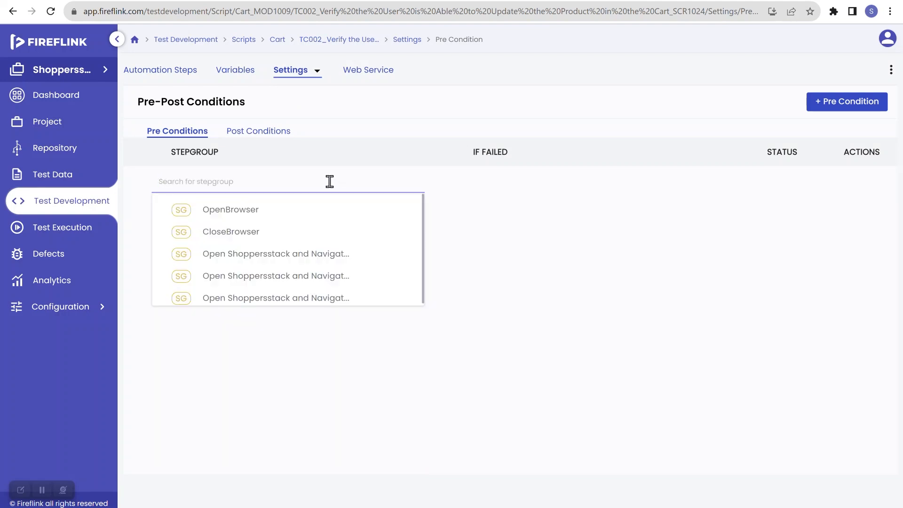
{"action": "type", "text": "nav"}
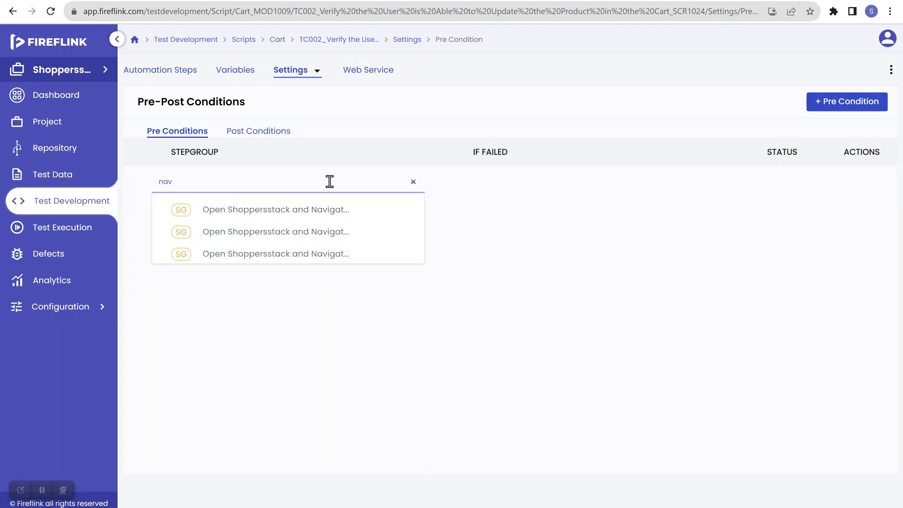
{"action": "left_click", "coordinate": [340, 232]}
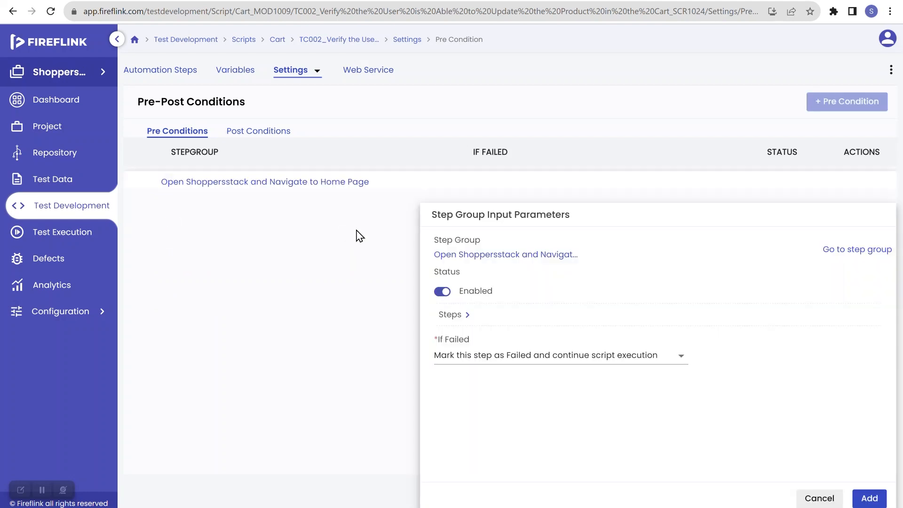
{"action": "left_click", "coordinate": [878, 499]}
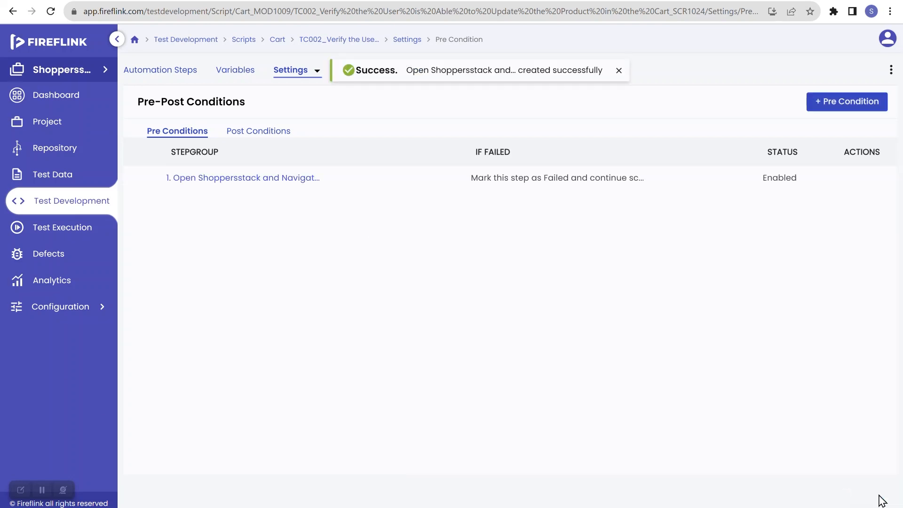
Step: Expand the Depends On Scripts and Pre Condition sections in TC002's automation steps to review their entries
{"action": "left_click", "coordinate": [170, 77]}
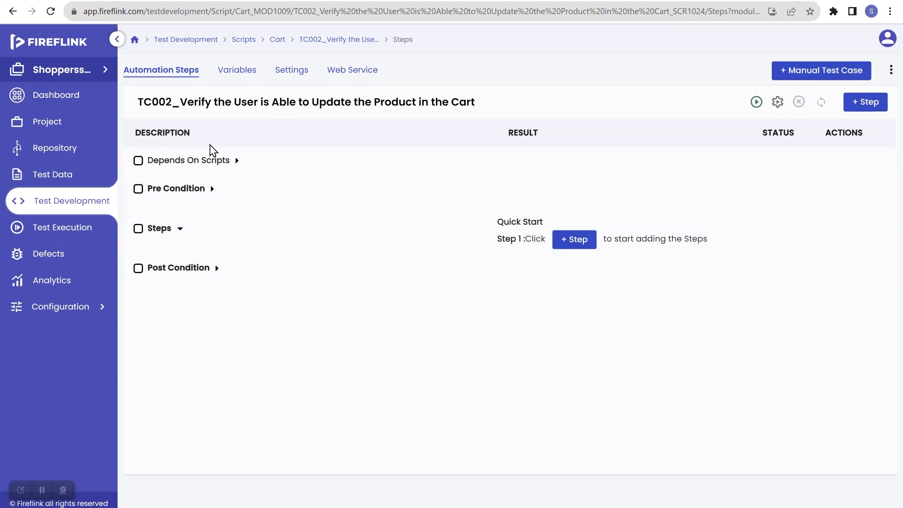
{"action": "left_click", "coordinate": [236, 164]}
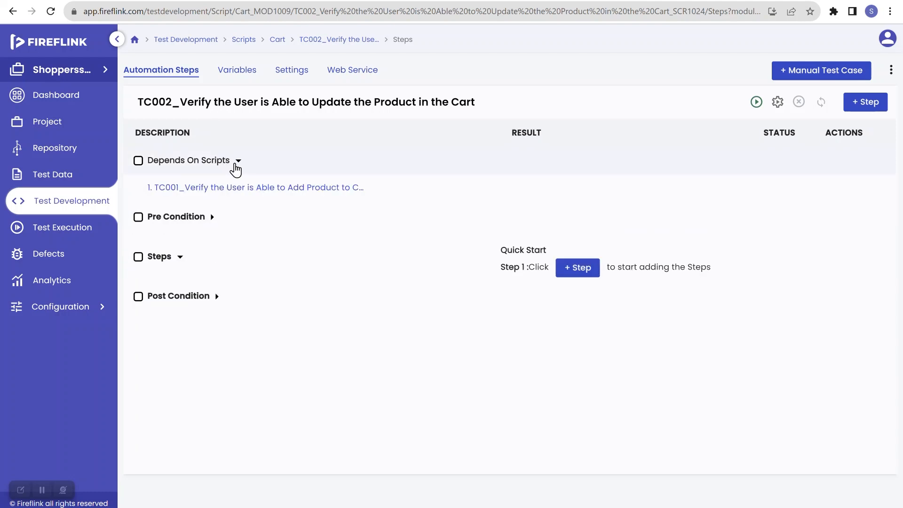
{"action": "left_click", "coordinate": [214, 219]}
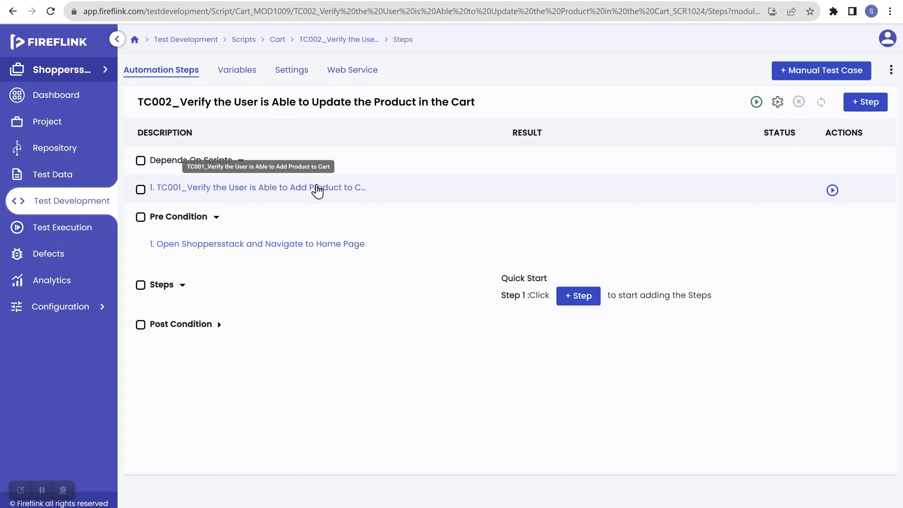
Step: Examine the If Failed options of TC002's dependency on TC001 and close its details without updating
{"action": "left_click", "coordinate": [318, 188]}
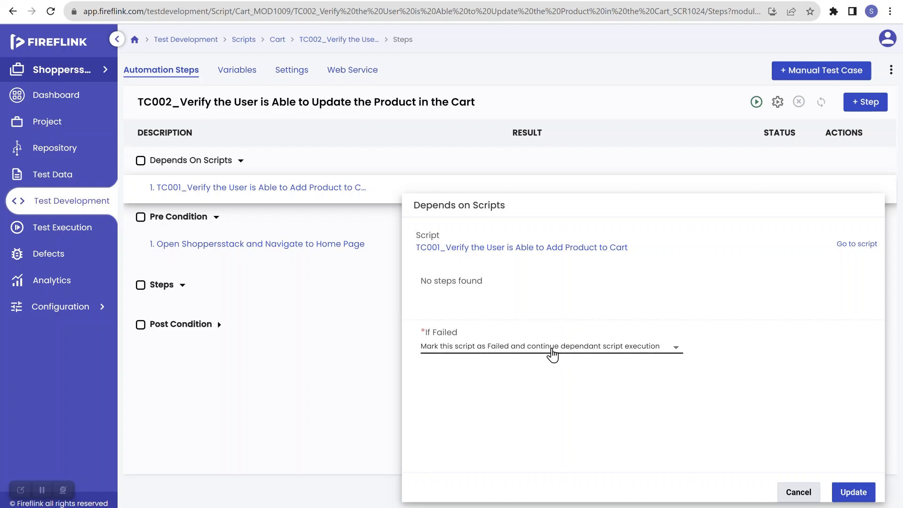
{"action": "left_click", "coordinate": [559, 348]}
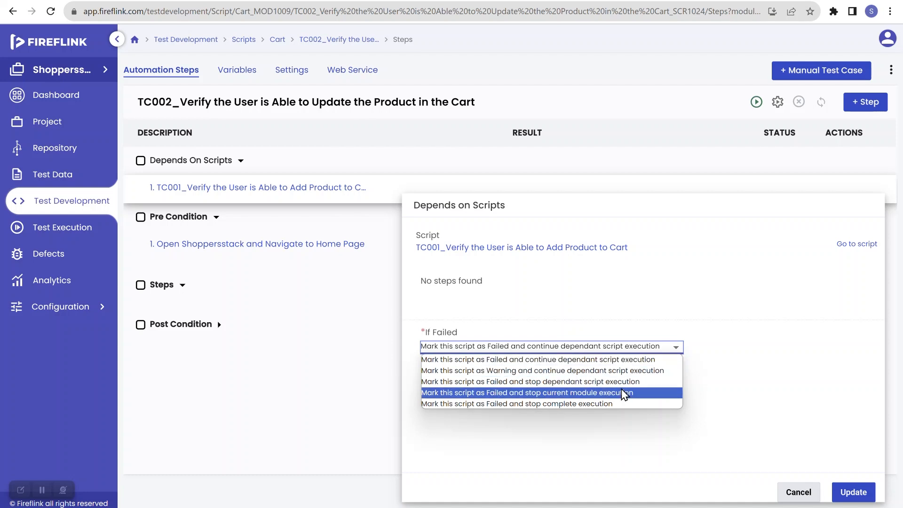
{"action": "left_click", "coordinate": [743, 390]}
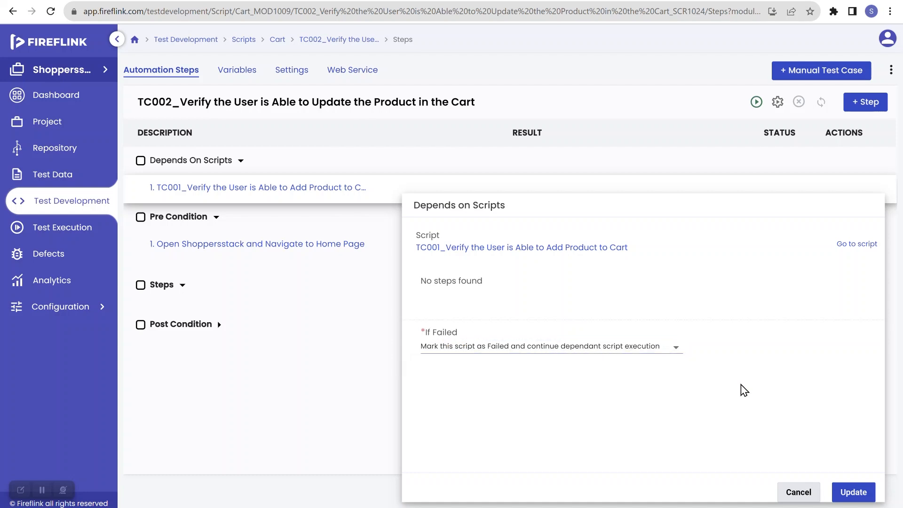
{"action": "left_click", "coordinate": [795, 491]}
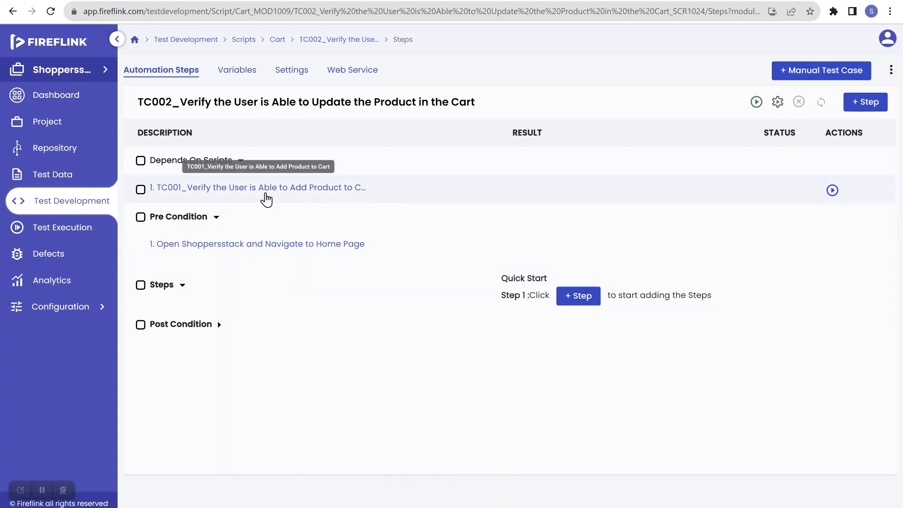
{"action": "left_click", "coordinate": [266, 194]}
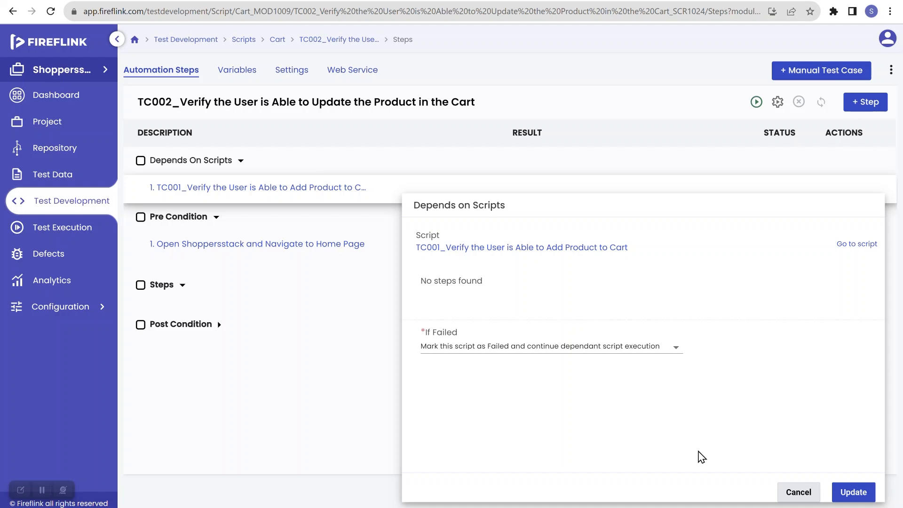
{"action": "left_click", "coordinate": [800, 493]}
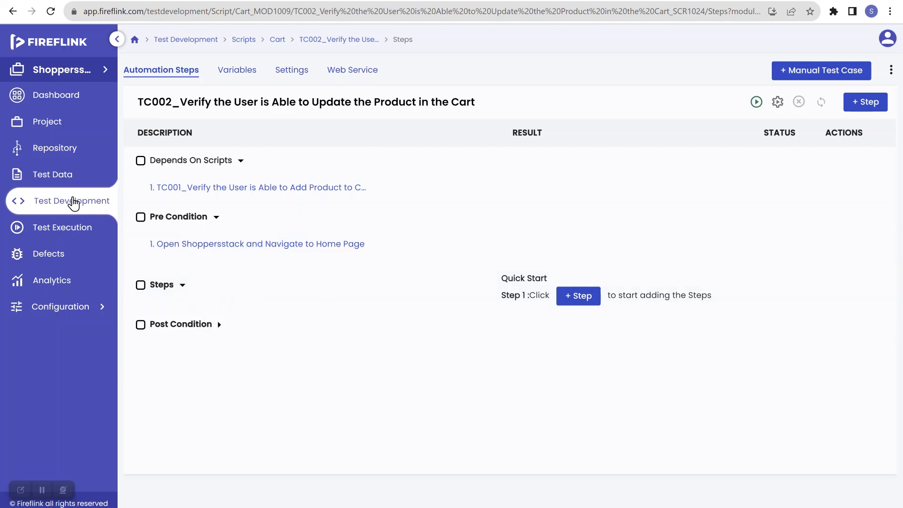
Step: Open the Depends On Scripts settings of the script TC003_Verify the User is Able to Delete Product from Cart
{"action": "left_click", "coordinate": [73, 202]}
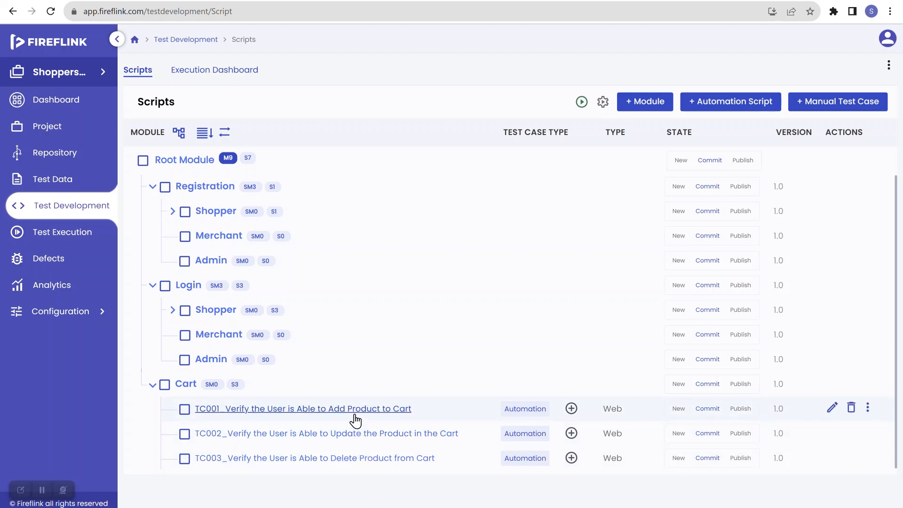
{"action": "left_click", "coordinate": [368, 464]}
{"action": "left_click", "coordinate": [294, 76]}
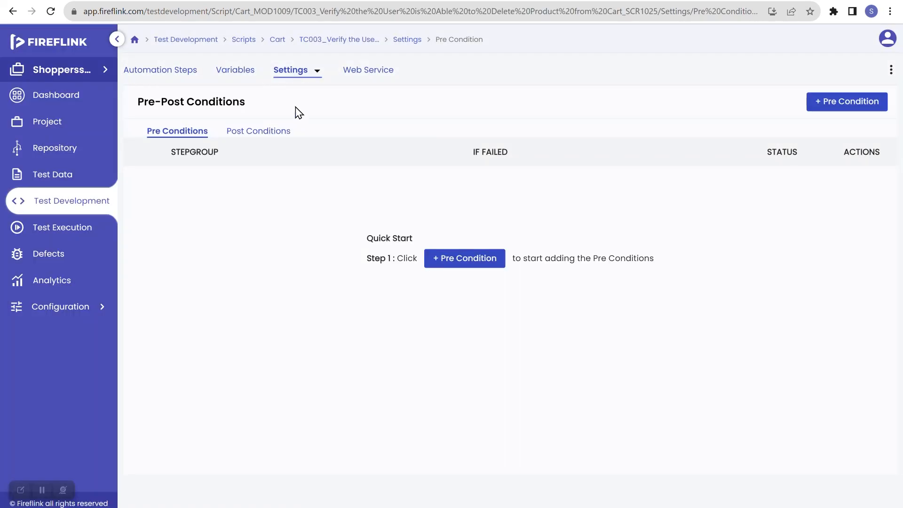
{"action": "left_click", "coordinate": [317, 75]}
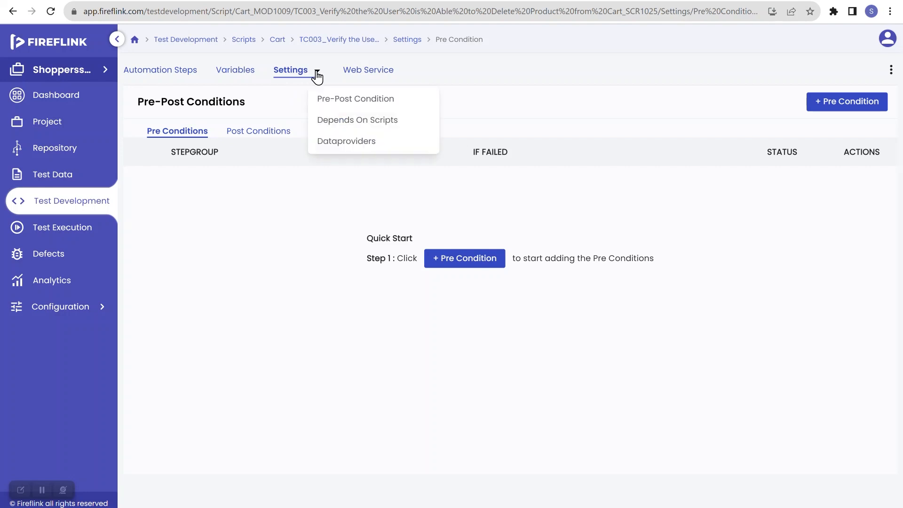
{"action": "left_click", "coordinate": [339, 123]}
Step: Select TC001 and TC002 from the Cart module as candidate depends-on scripts for TC003 and cancel the addition
{"action": "left_click", "coordinate": [483, 243]}
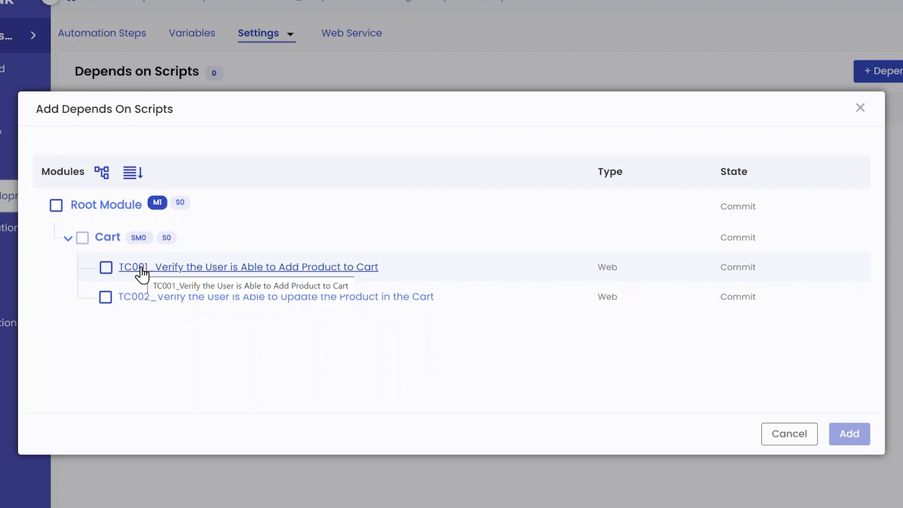
{"action": "left_click", "coordinate": [106, 269]}
{"action": "left_click", "coordinate": [105, 297]}
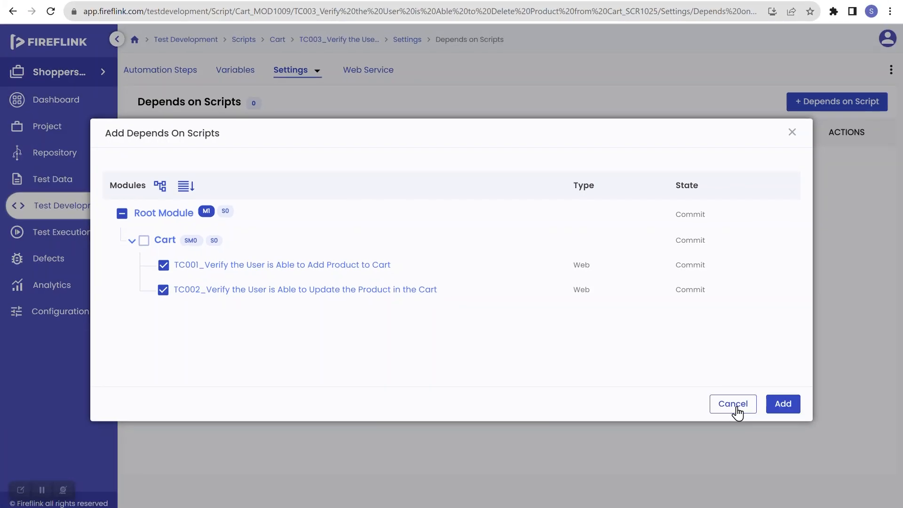
{"action": "left_click", "coordinate": [735, 407]}
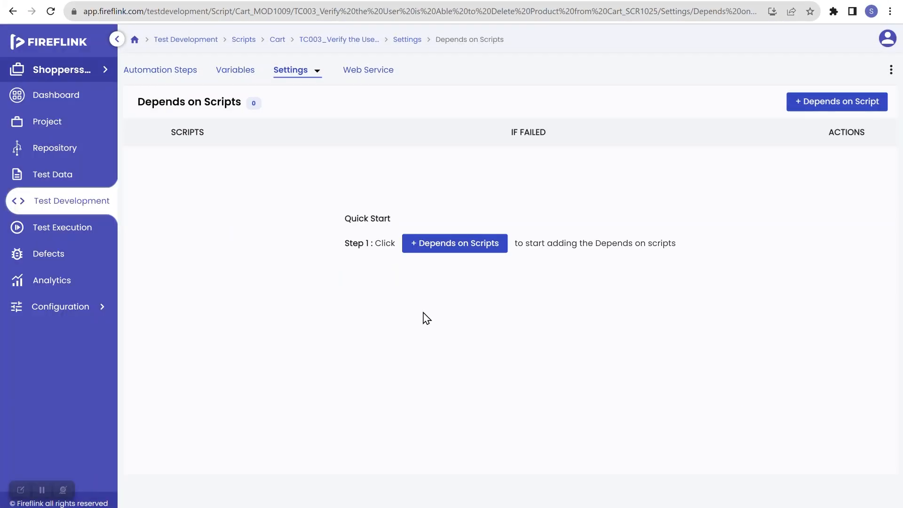
Step: Check which scripts are available as depends-on scripts for the Cart module's TC001_Verify the User is Able to Add Product to Cart, and cancel
{"action": "left_click", "coordinate": [90, 194]}
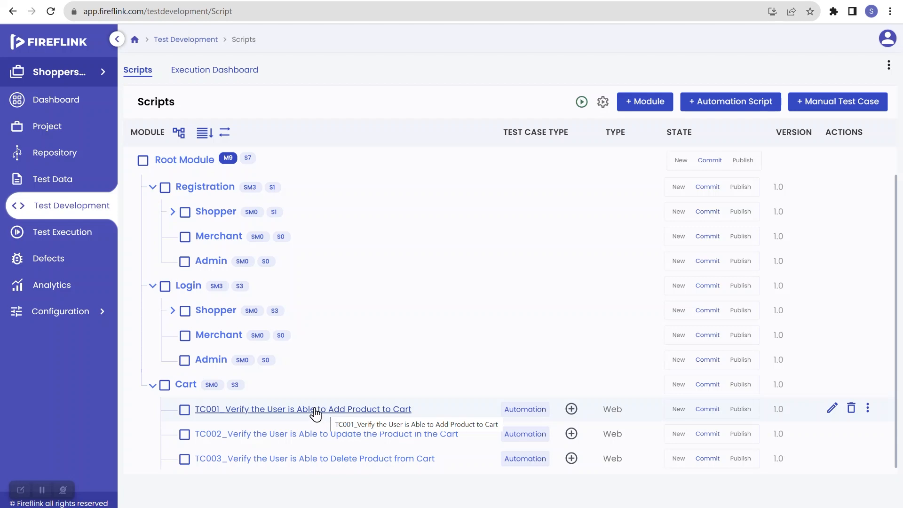
{"action": "left_click", "coordinate": [314, 410]}
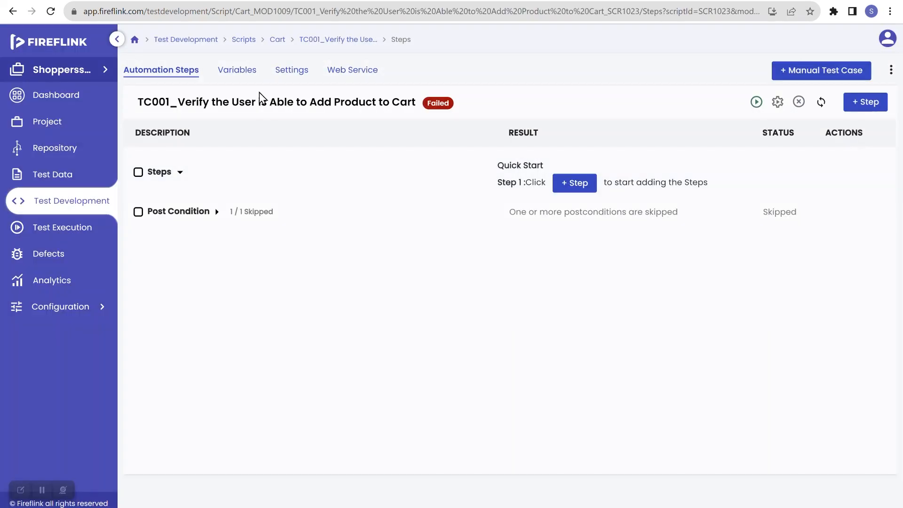
{"action": "left_click", "coordinate": [289, 72]}
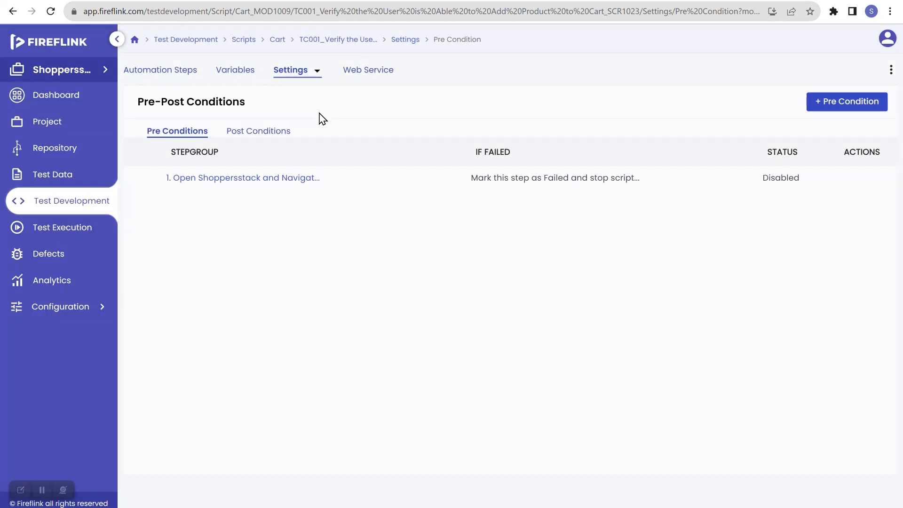
{"action": "left_click", "coordinate": [317, 72]}
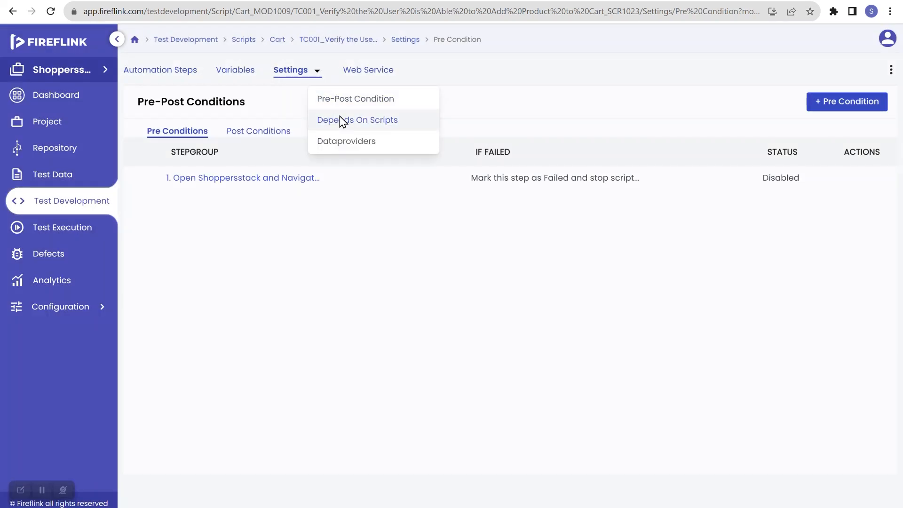
{"action": "left_click", "coordinate": [342, 121]}
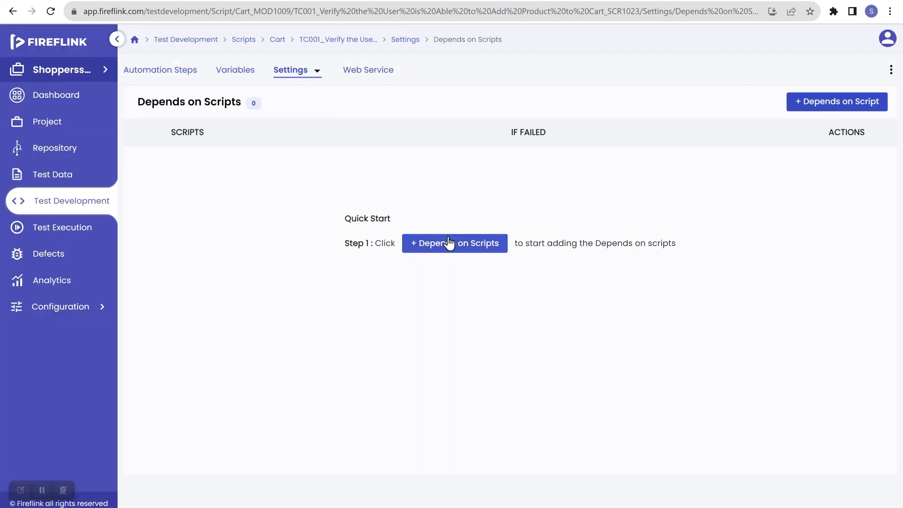
{"action": "left_click", "coordinate": [448, 244]}
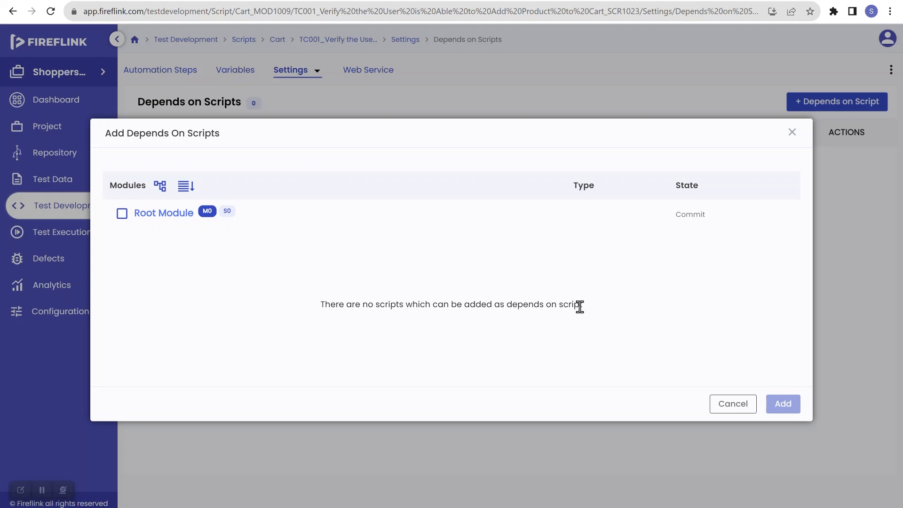
{"action": "left_click", "coordinate": [735, 408]}
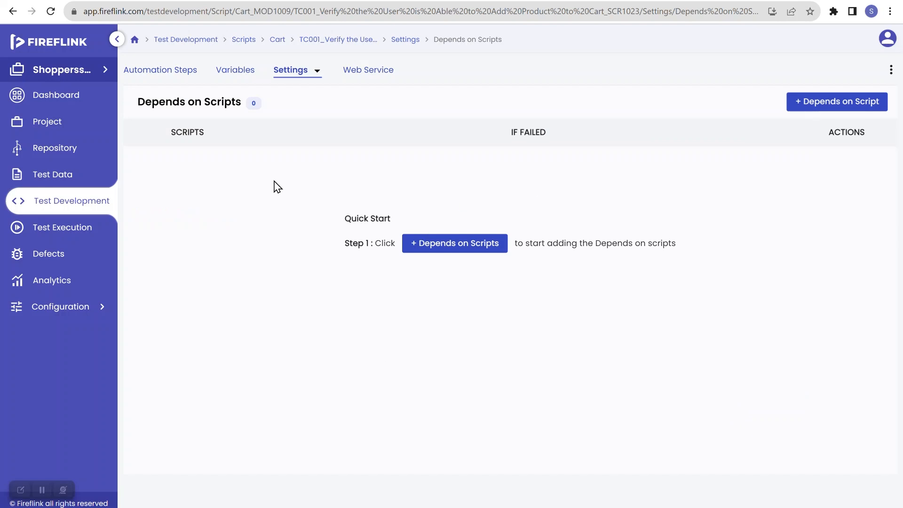
Step: Review the automation steps of the login script TC001 in the Login module's Shopper submodule and return to the expanded script list
{"action": "left_click", "coordinate": [77, 201]}
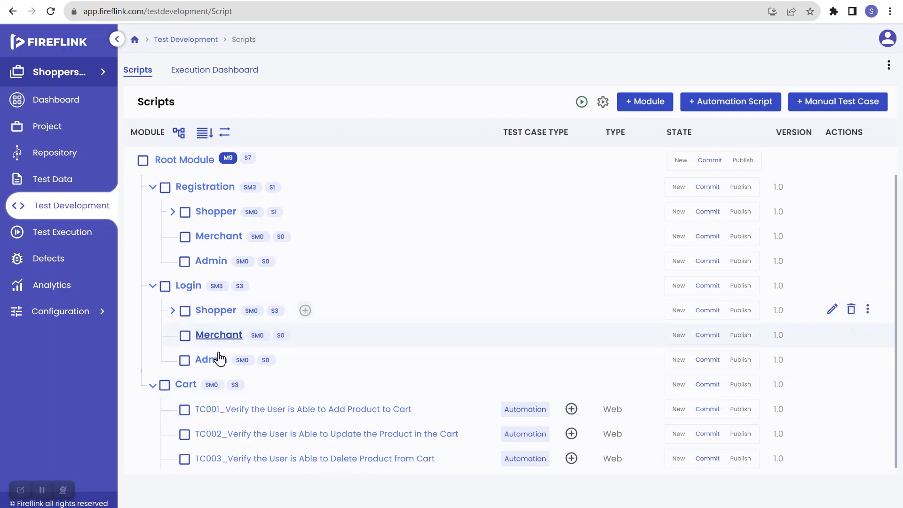
{"action": "left_click", "coordinate": [173, 310]}
{"action": "scroll", "coordinate": [266, 344], "scroll_direction": "down", "scroll_amount": 2}
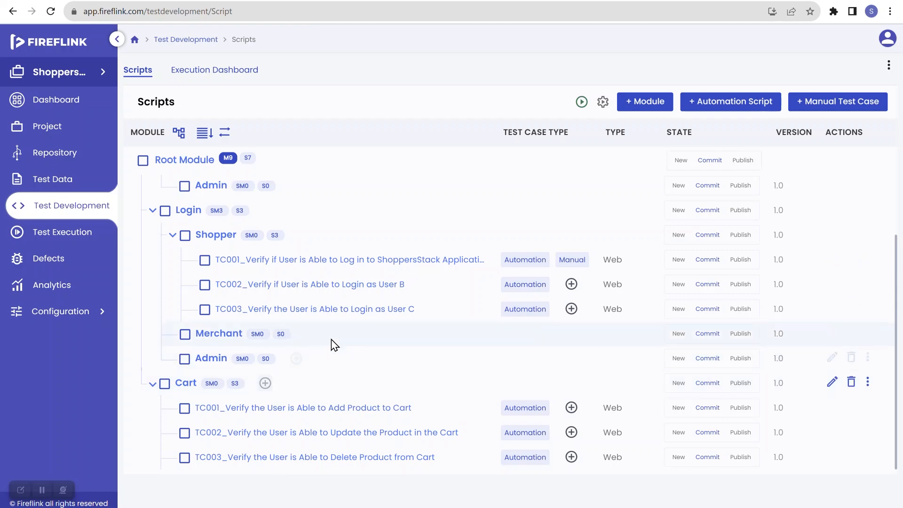
{"action": "left_click", "coordinate": [322, 261]}
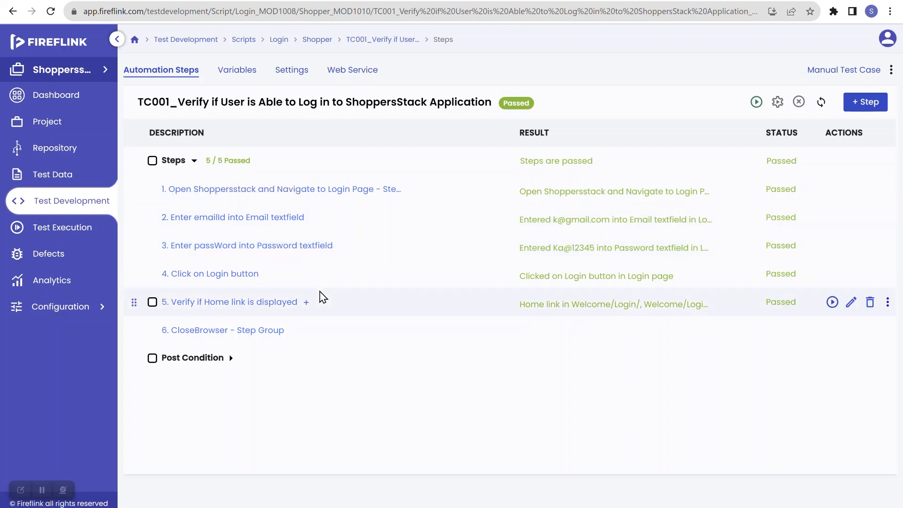
{"action": "key", "text": "alt+Left"}
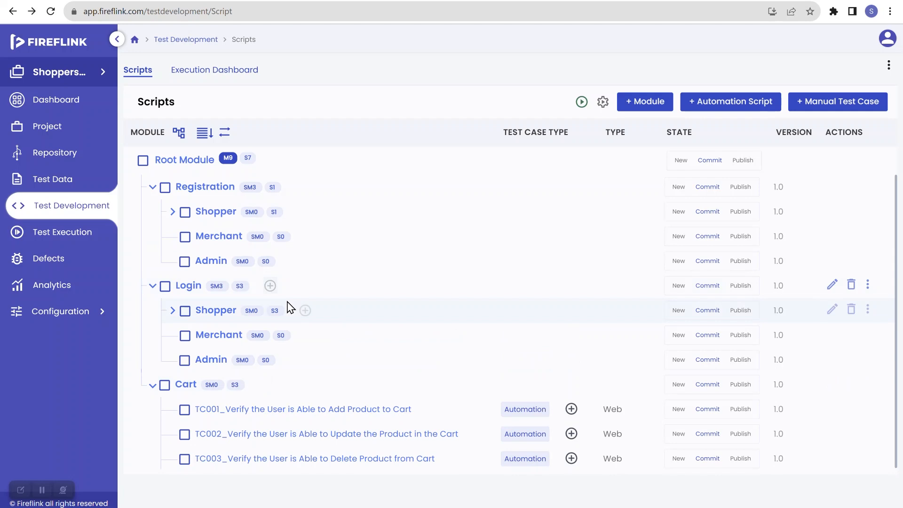
{"action": "left_click", "coordinate": [173, 310]}
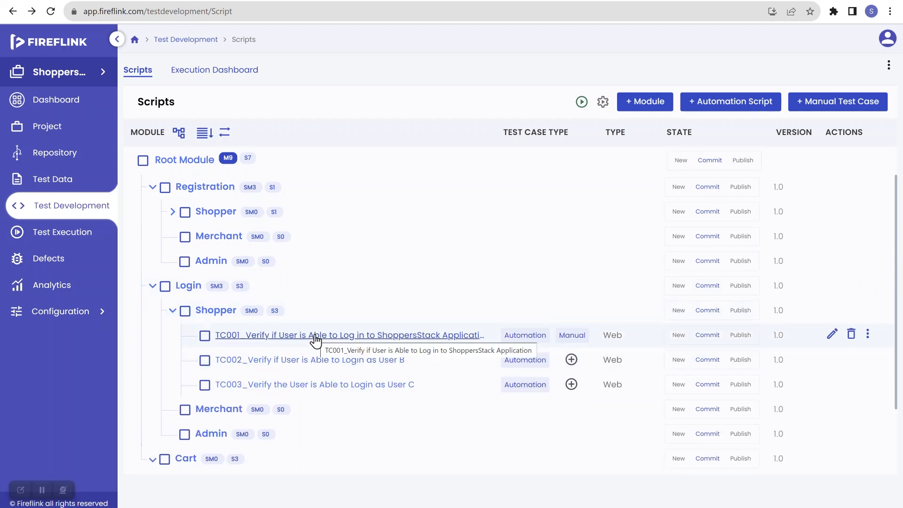
{"action": "scroll", "coordinate": [315, 341], "scroll_direction": "down", "scroll_amount": 2}
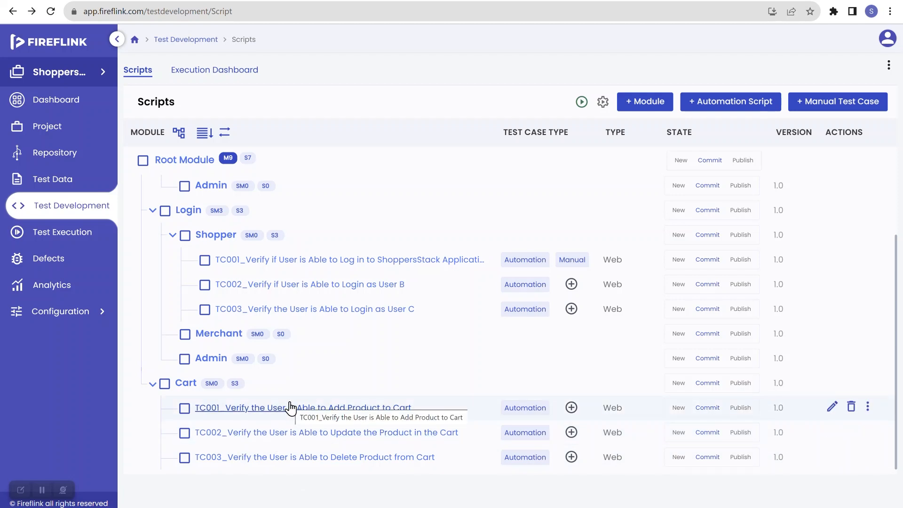
Step: Open the Depends On Scripts settings of the Cart module's TC003_Verify the User is Able to Delete Product from Cart
{"action": "left_click", "coordinate": [296, 459]}
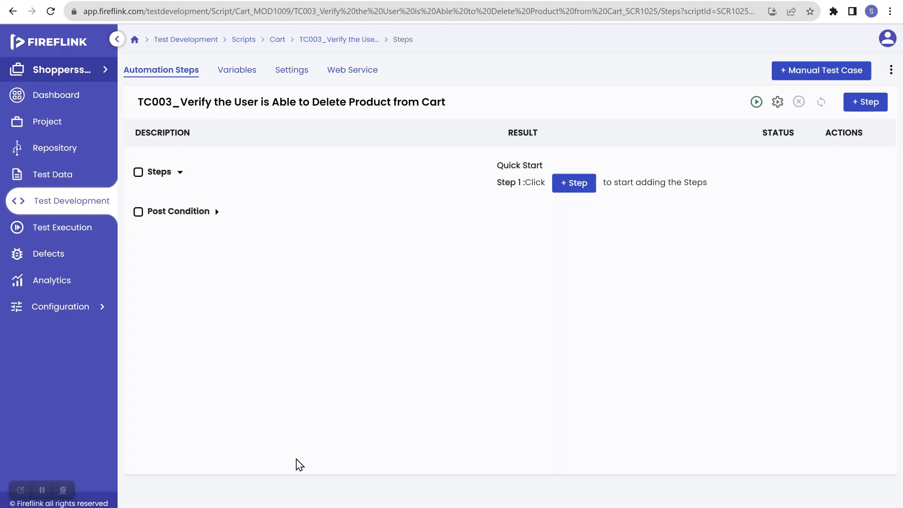
{"action": "left_click", "coordinate": [289, 71]}
{"action": "left_click", "coordinate": [316, 72]}
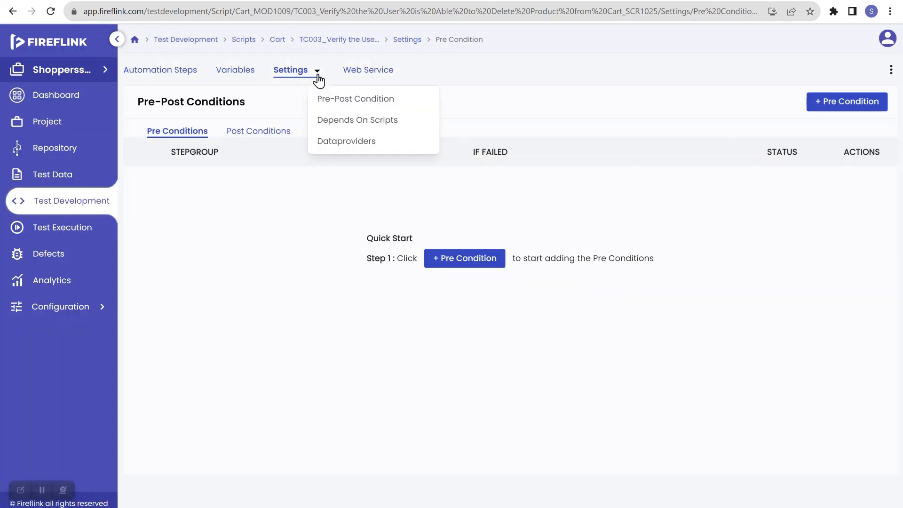
{"action": "left_click", "coordinate": [339, 125]}
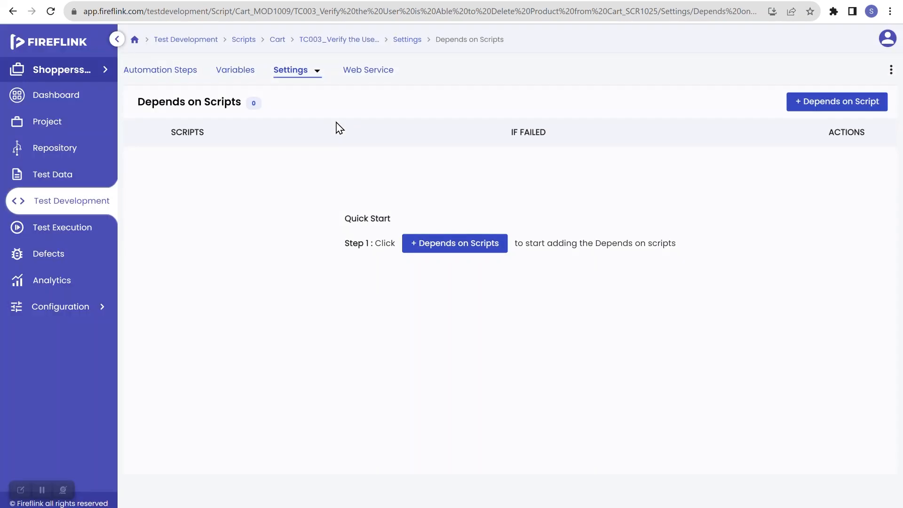
Step: Add the Cart module's TC001 and TC002 as depends-on scripts for TC003
{"action": "left_click", "coordinate": [440, 244]}
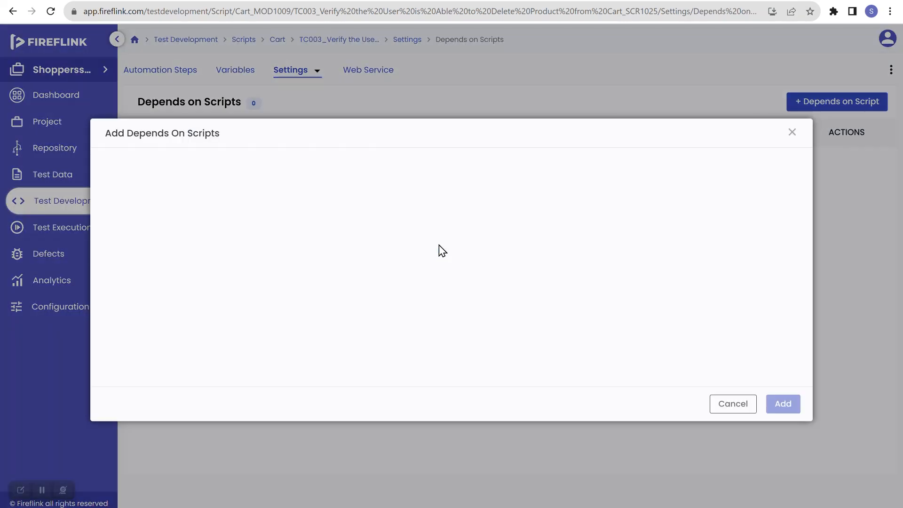
{"action": "left_click", "coordinate": [164, 266]}
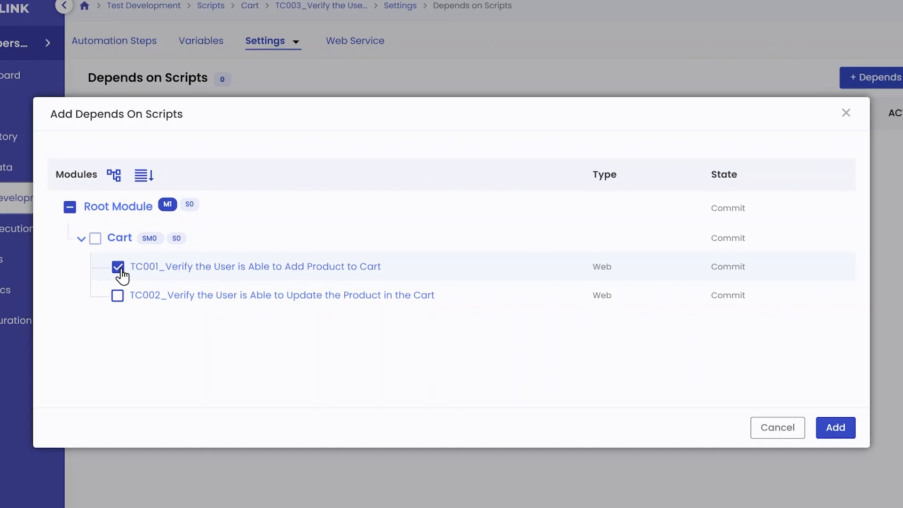
{"action": "left_click", "coordinate": [163, 290]}
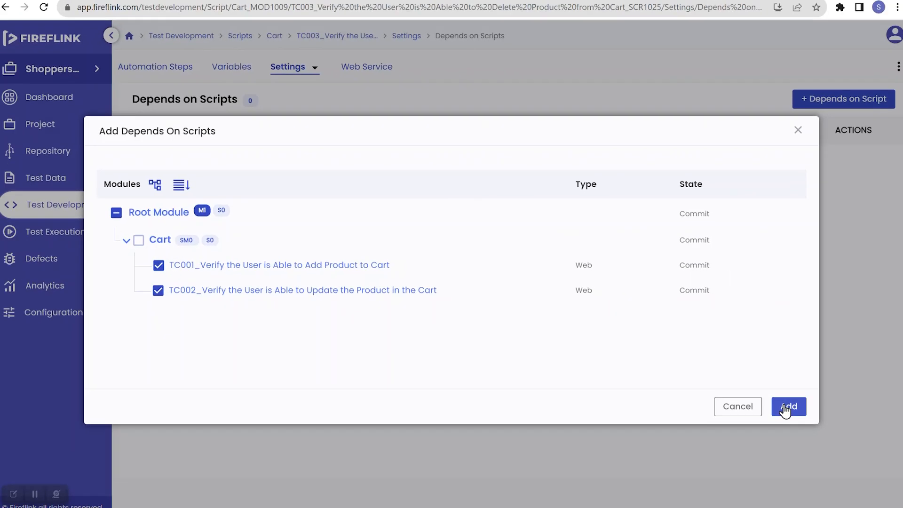
{"action": "left_click", "coordinate": [784, 407]}
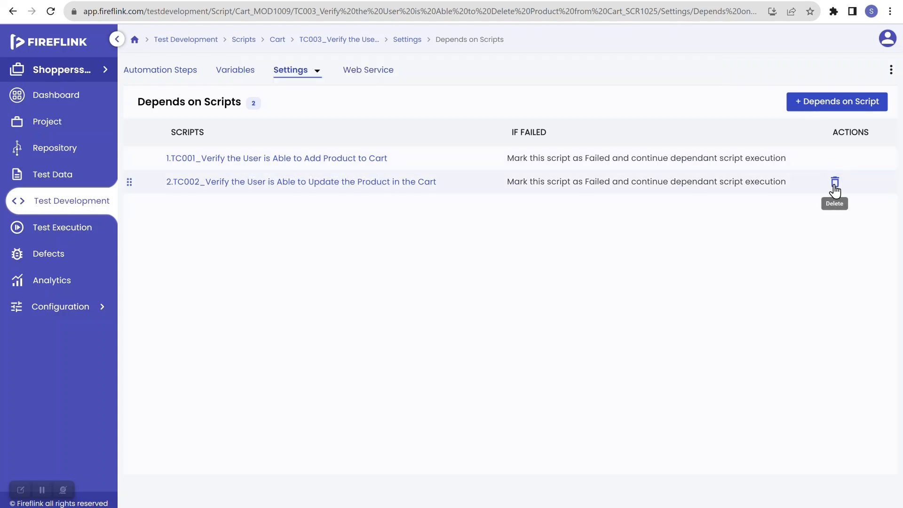
Step: Review the Depends On Scripts entries in TC003's automation steps and return to the scripts list
{"action": "left_click", "coordinate": [182, 69]}
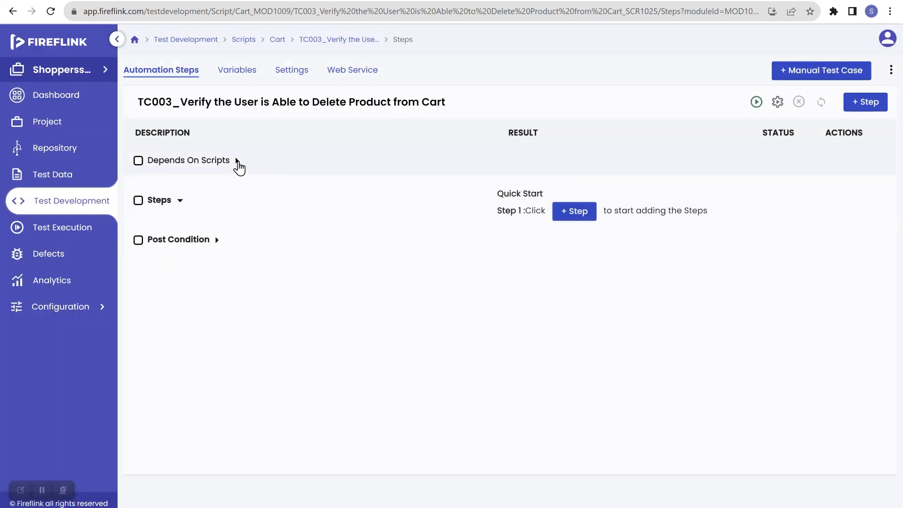
{"action": "left_click", "coordinate": [236, 161]}
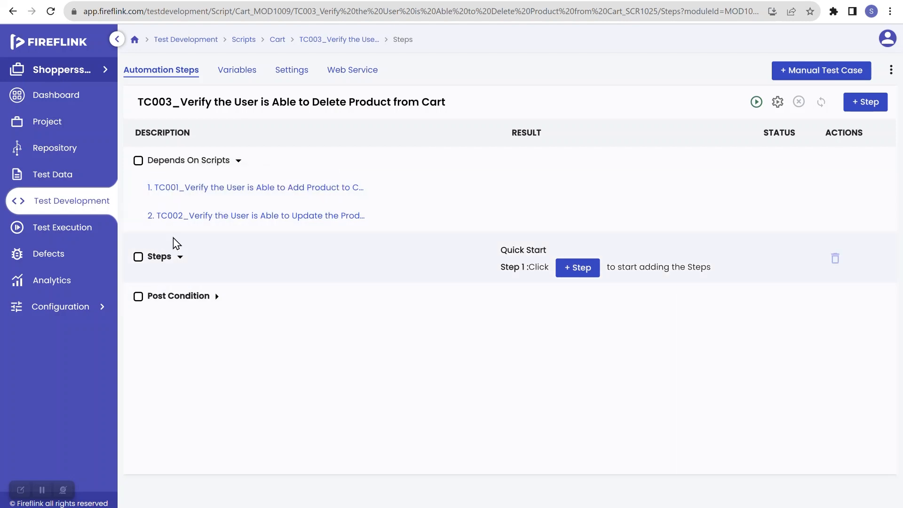
{"action": "left_click", "coordinate": [84, 205]}
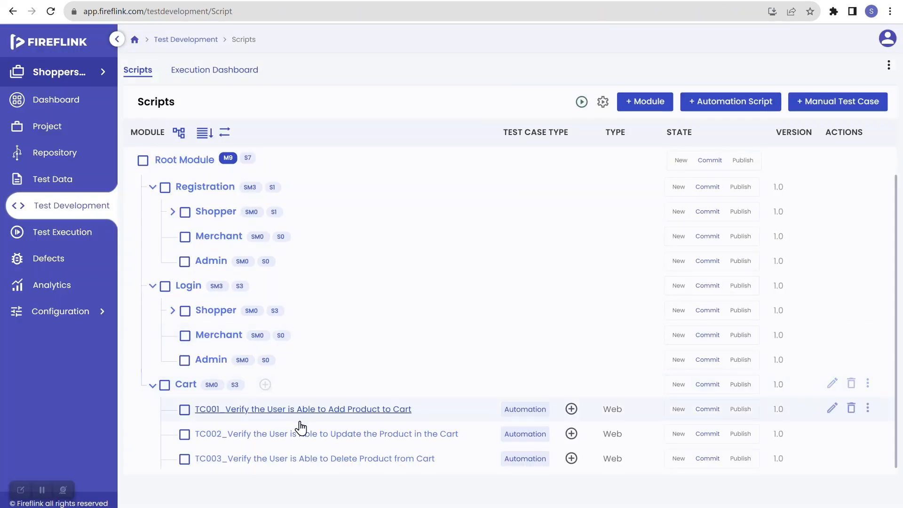
Step: Compare the automation steps pages of the Cart scripts TC002 and TC003, returning to the scripts list after each
{"action": "left_click", "coordinate": [309, 464]}
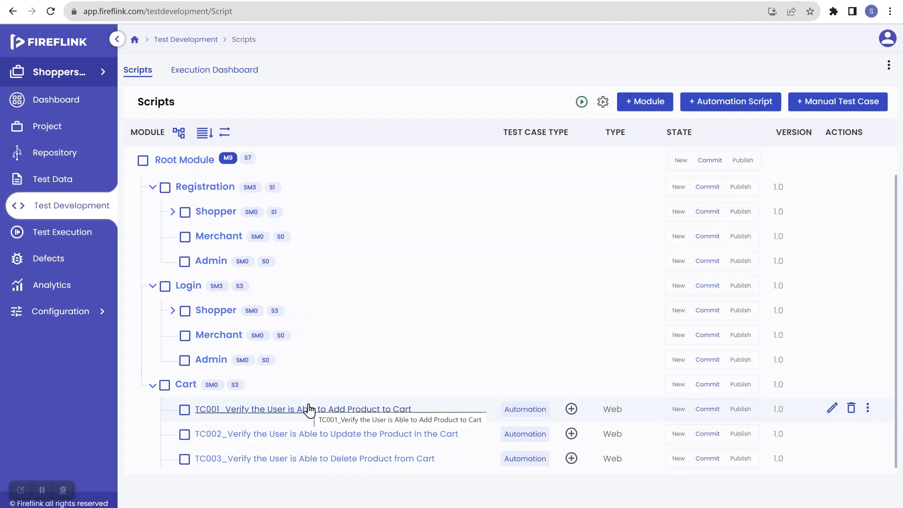
{"action": "left_click", "coordinate": [320, 434]}
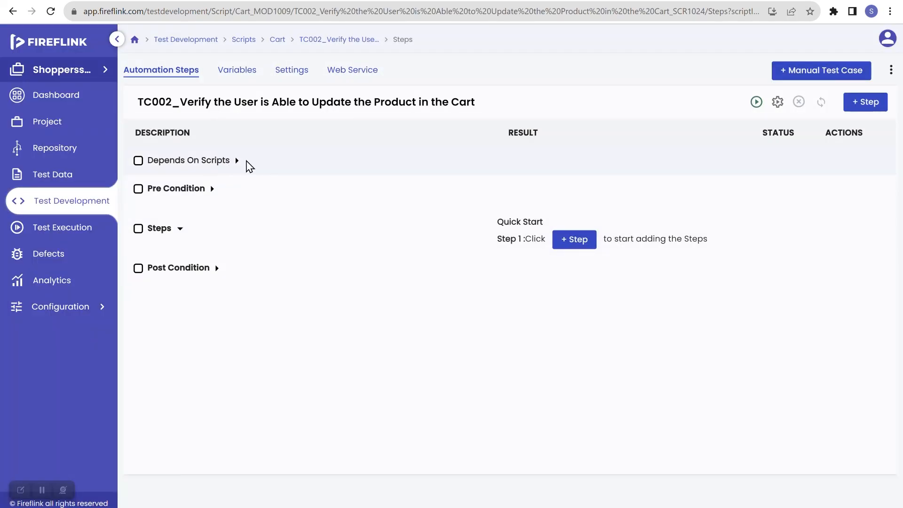
{"action": "key", "text": "alt+Left"}
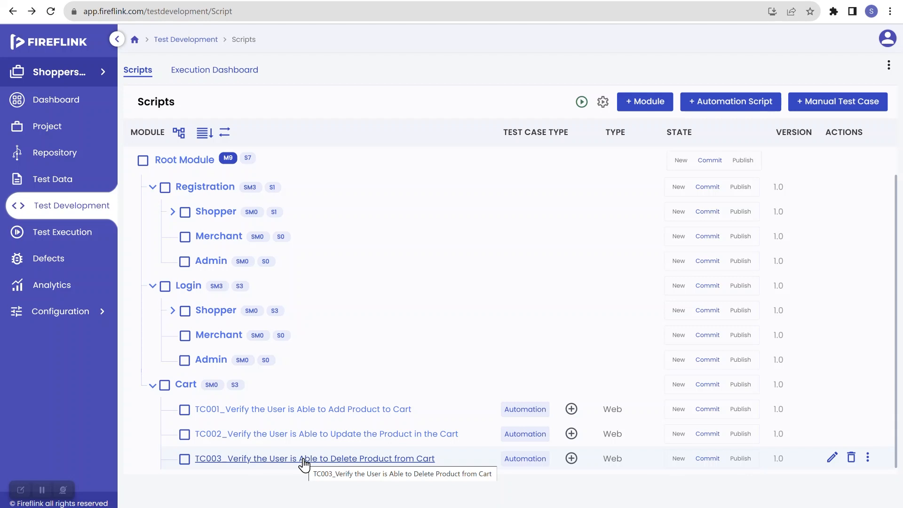
{"action": "left_click", "coordinate": [201, 460]}
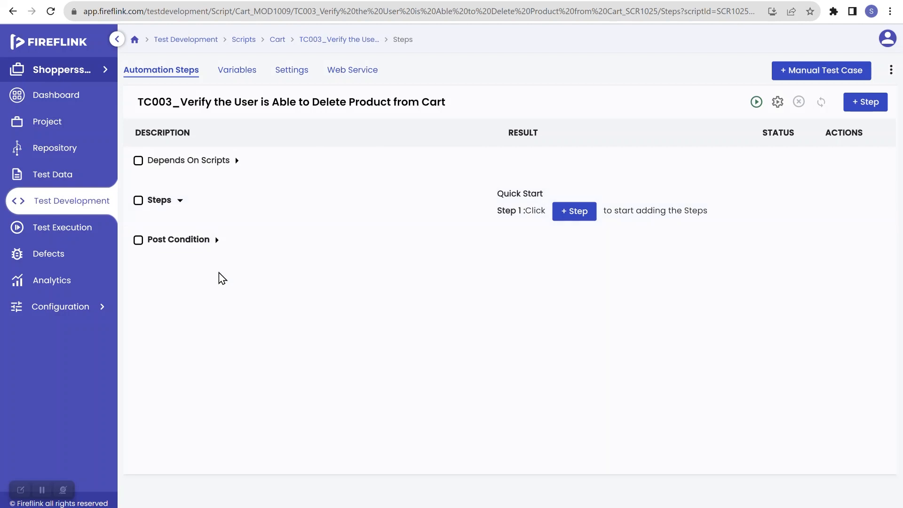
{"action": "key", "text": "alt+Left"}
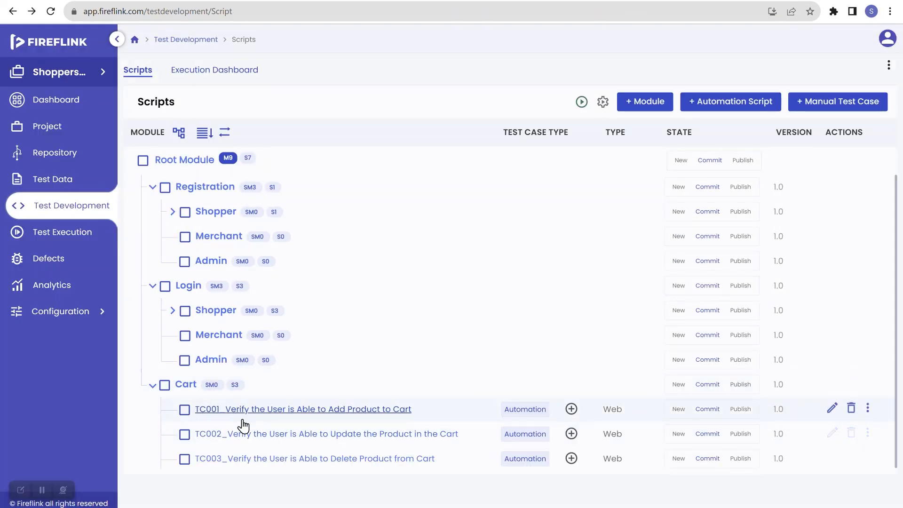
Step: Select all scripts of the Cart module, clear the selection, and view TC002's automation steps before returning to the list
{"action": "left_click", "coordinate": [165, 386]}
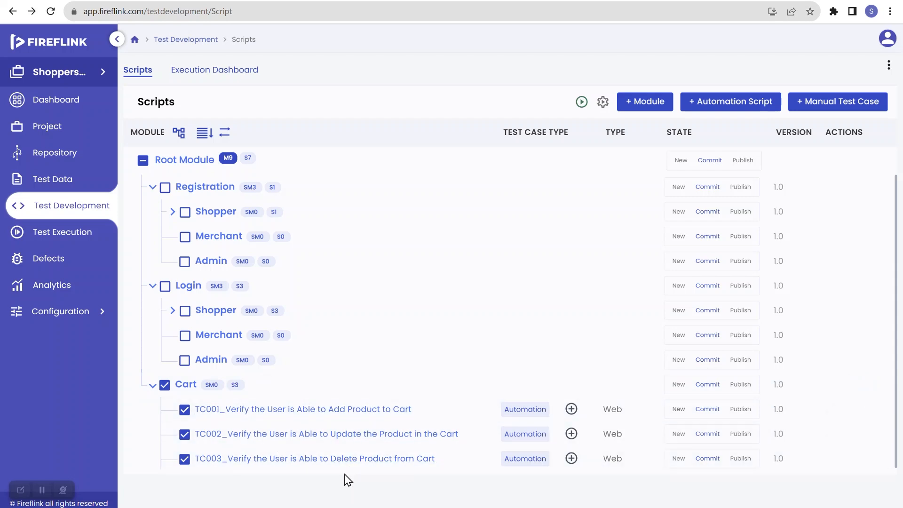
{"action": "left_click", "coordinate": [165, 386]}
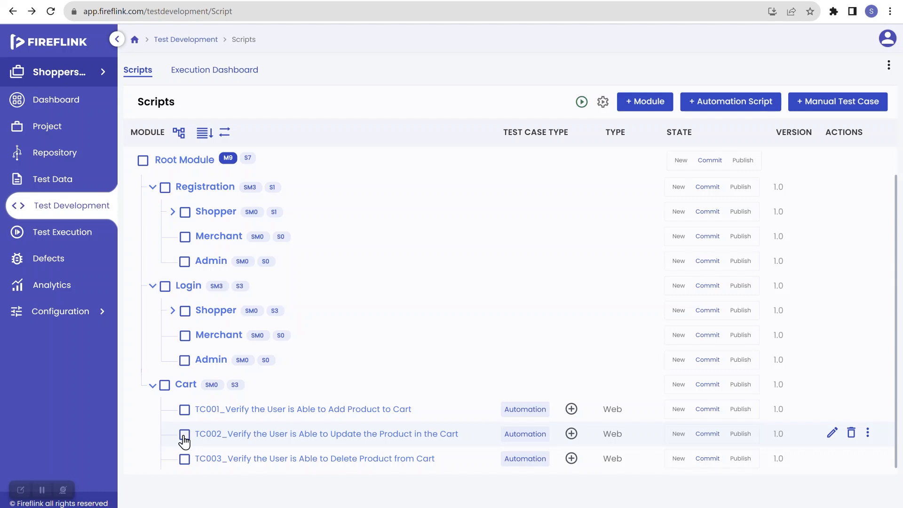
{"action": "left_click", "coordinate": [292, 434]}
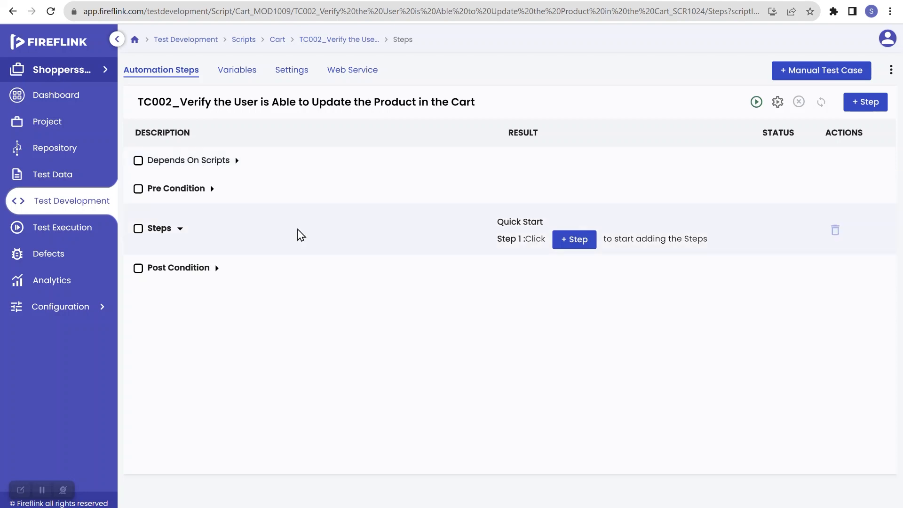
{"action": "key", "text": "alt+Left"}
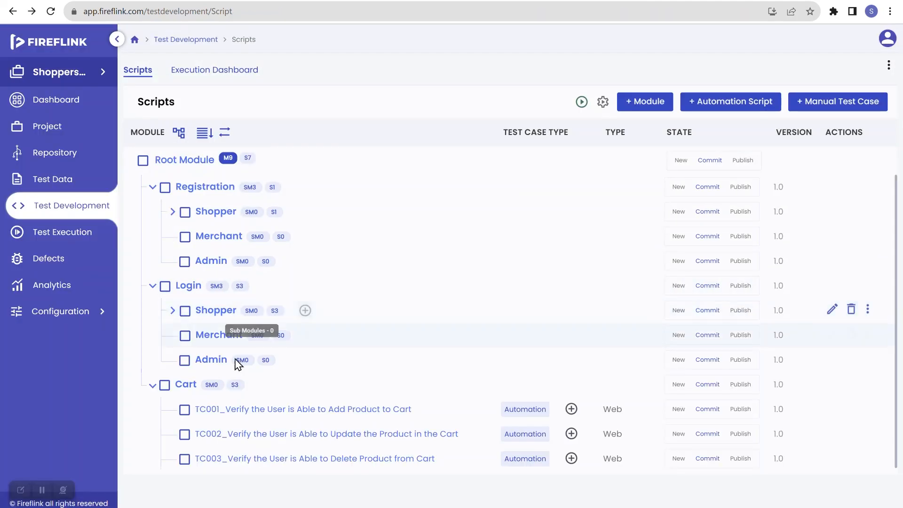
Step: Select only TC001 and TC002 in the Cart module and clear the selection
{"action": "left_click", "coordinate": [185, 410]}
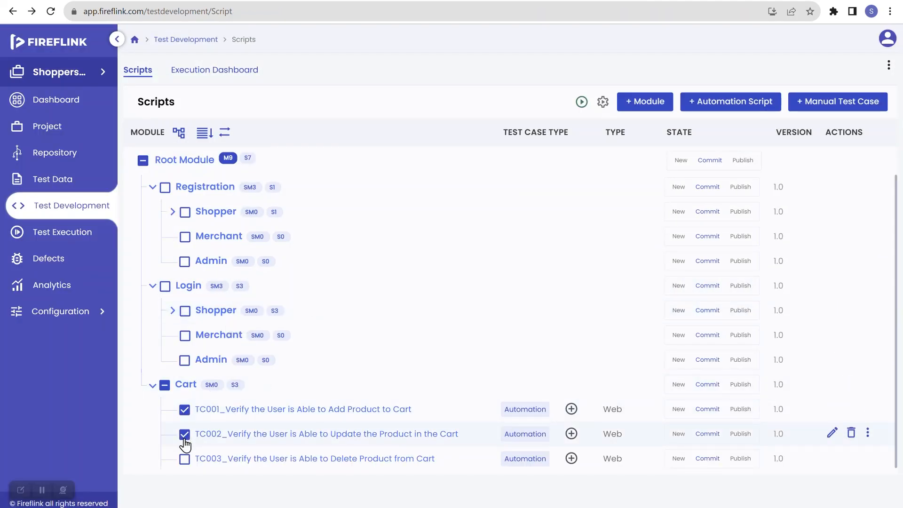
{"action": "left_click", "coordinate": [185, 434]}
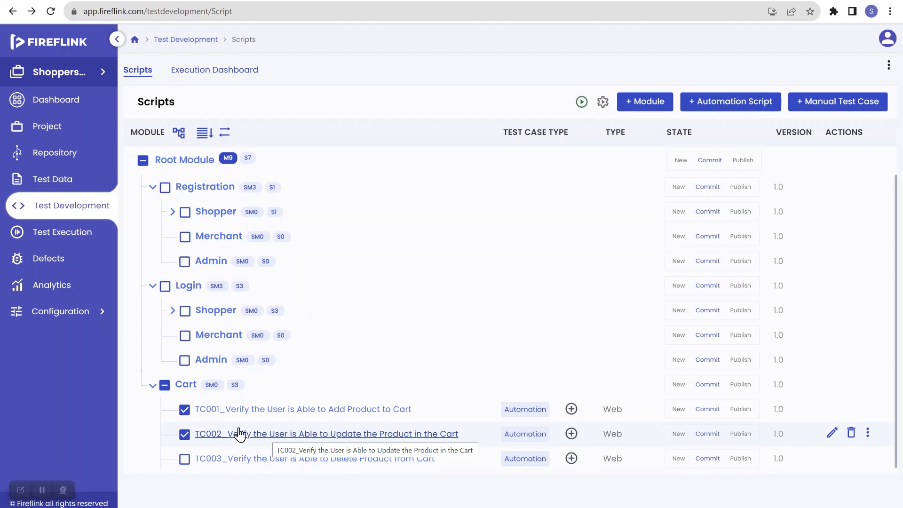
{"action": "left_click", "coordinate": [164, 385]}
{"action": "left_click", "coordinate": [164, 386]}
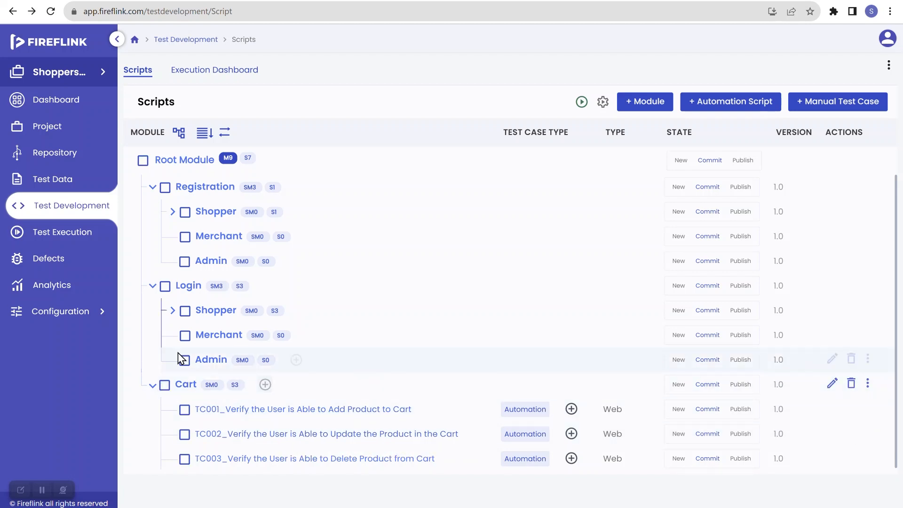
Step: Expand the Login module's Shopper submodule to view its login scripts together with the Cart scripts
{"action": "left_click", "coordinate": [173, 312]}
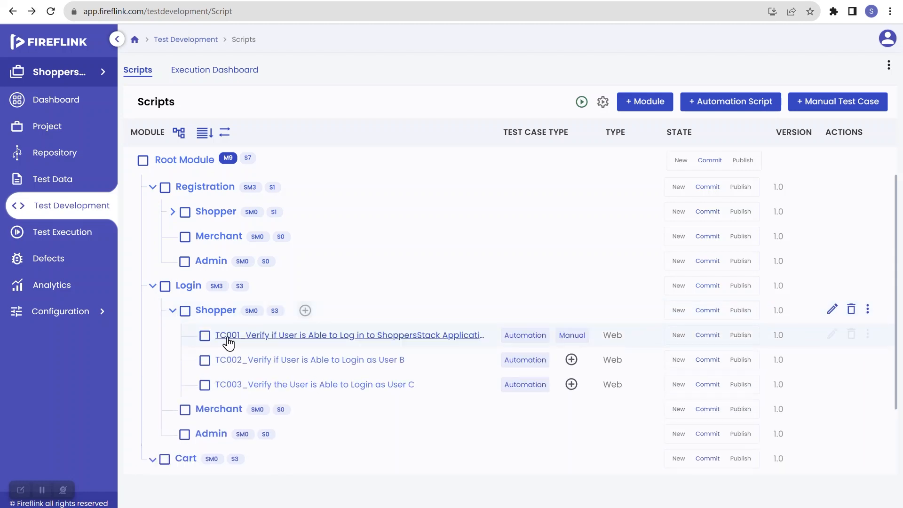
{"action": "scroll", "coordinate": [270, 337], "scroll_direction": "down", "scroll_amount": 2}
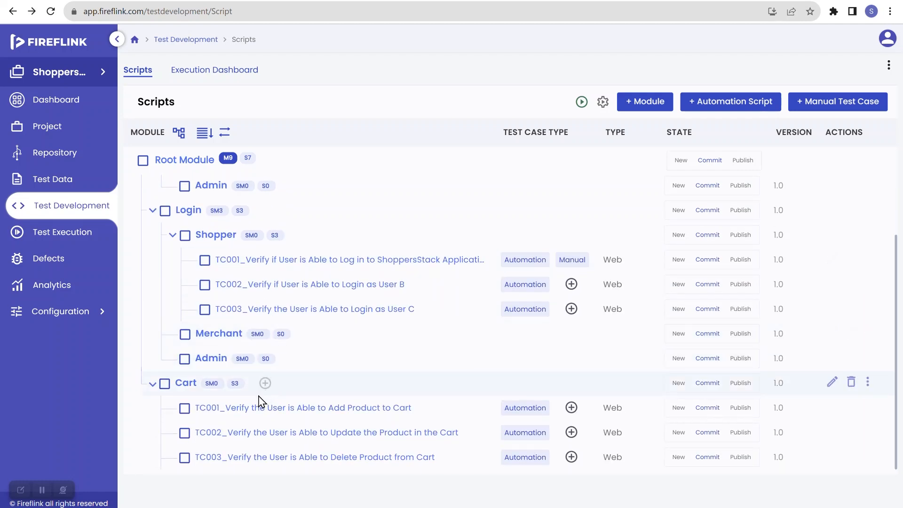